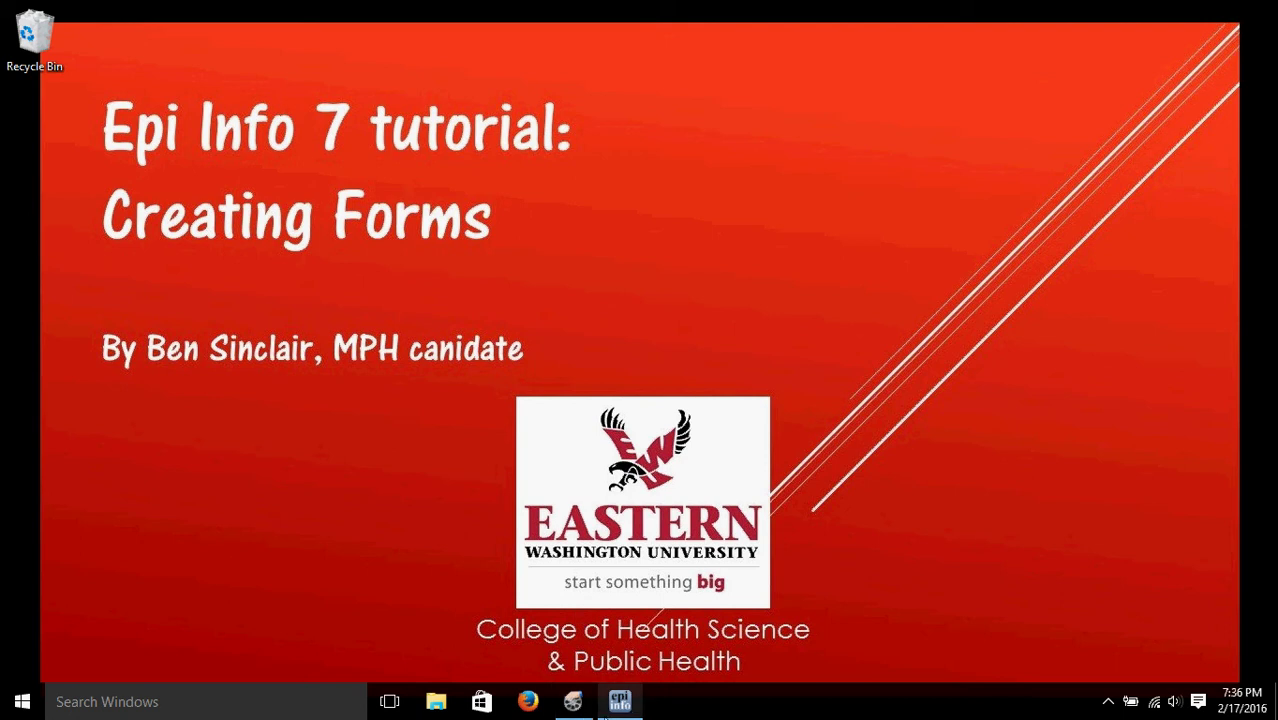
Launch Create Forms and open EpiLearning.prj from the Recent Projects list
left_click(620, 704)
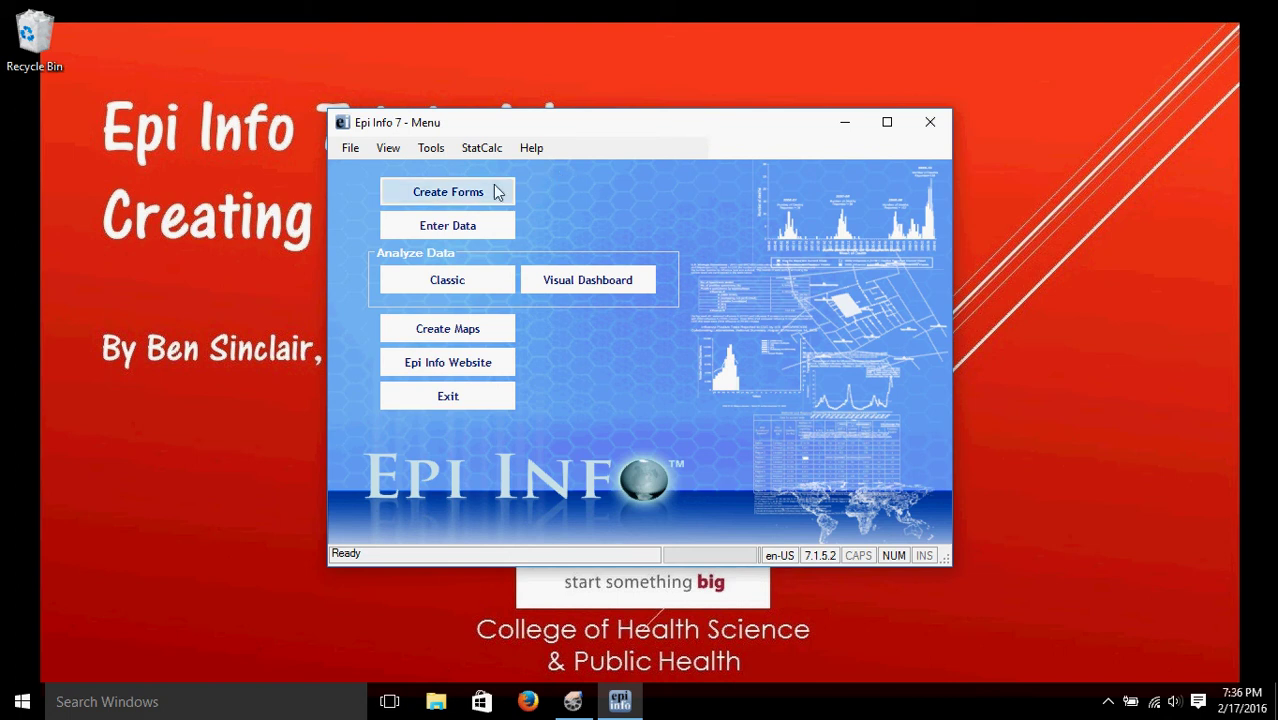
left_click(481, 192)
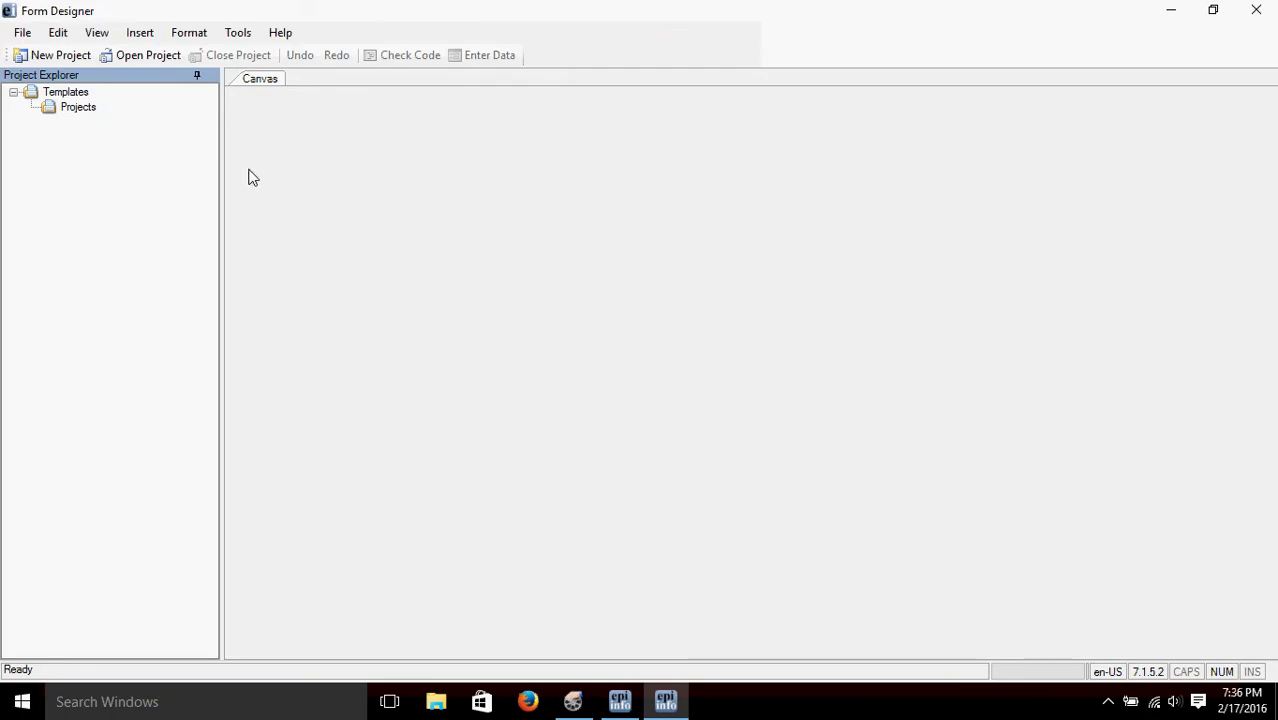
left_click(22, 35)
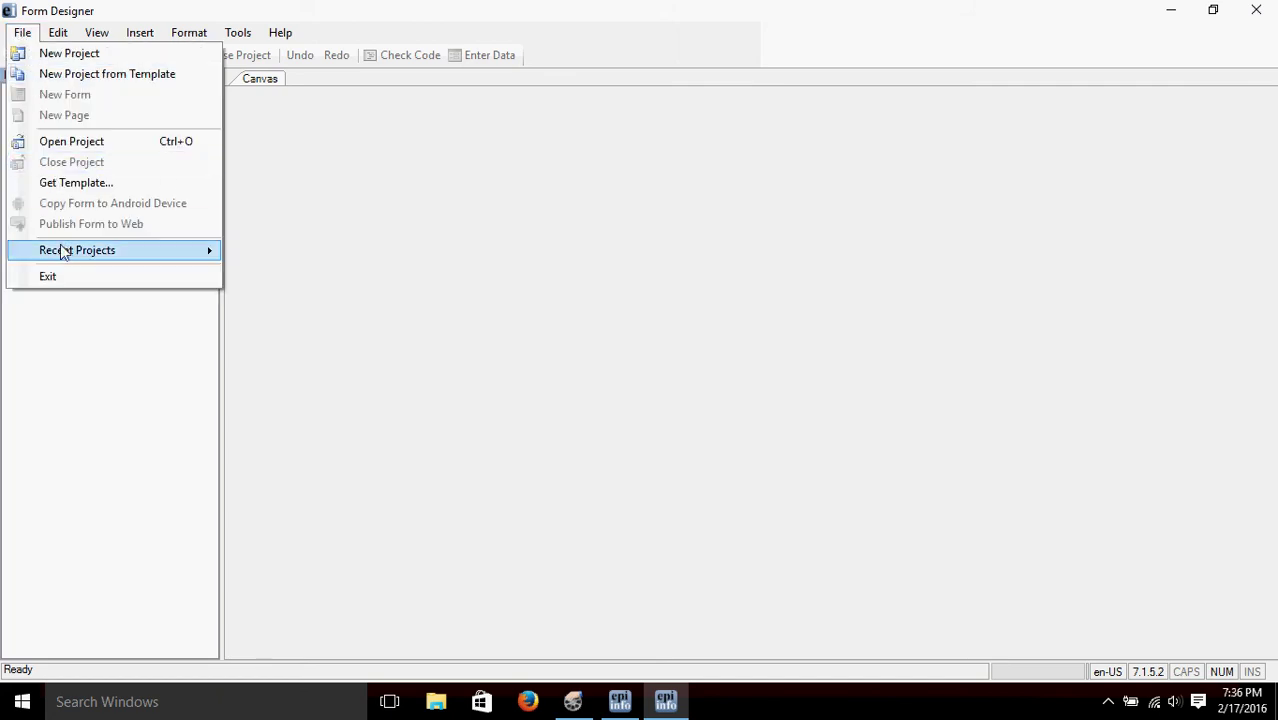
mouse_move(67, 254)
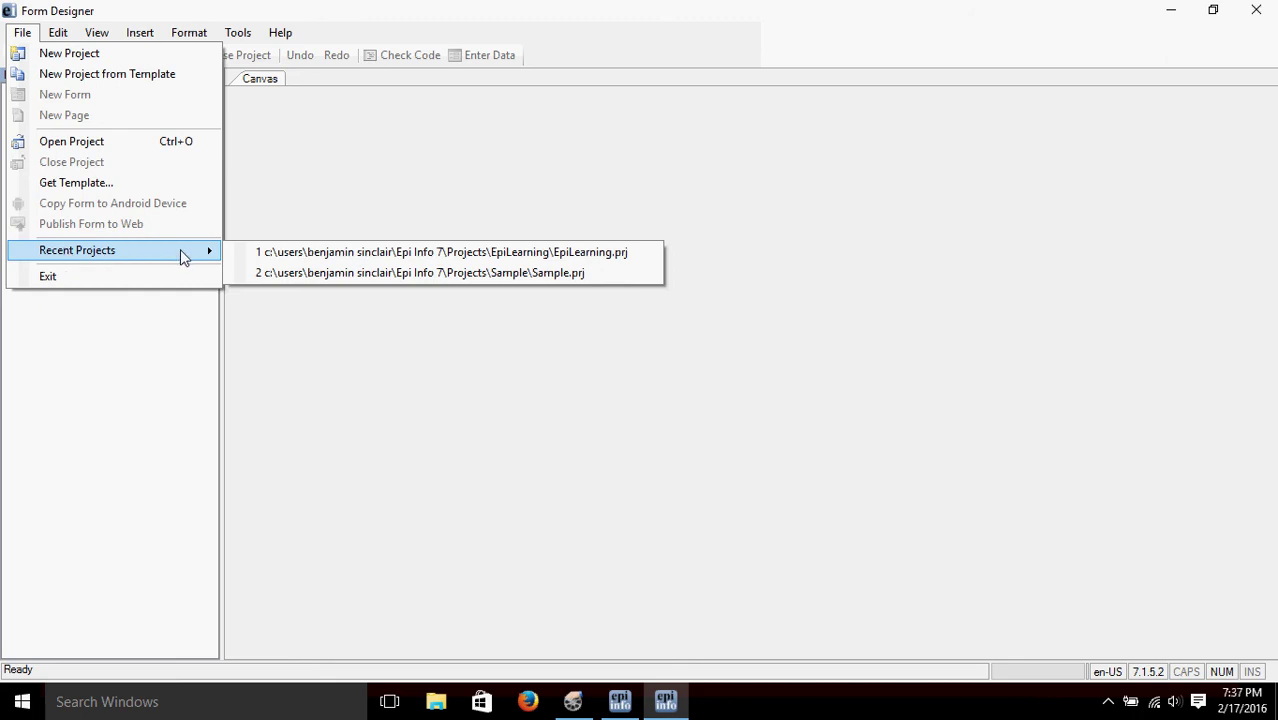
left_click(449, 254)
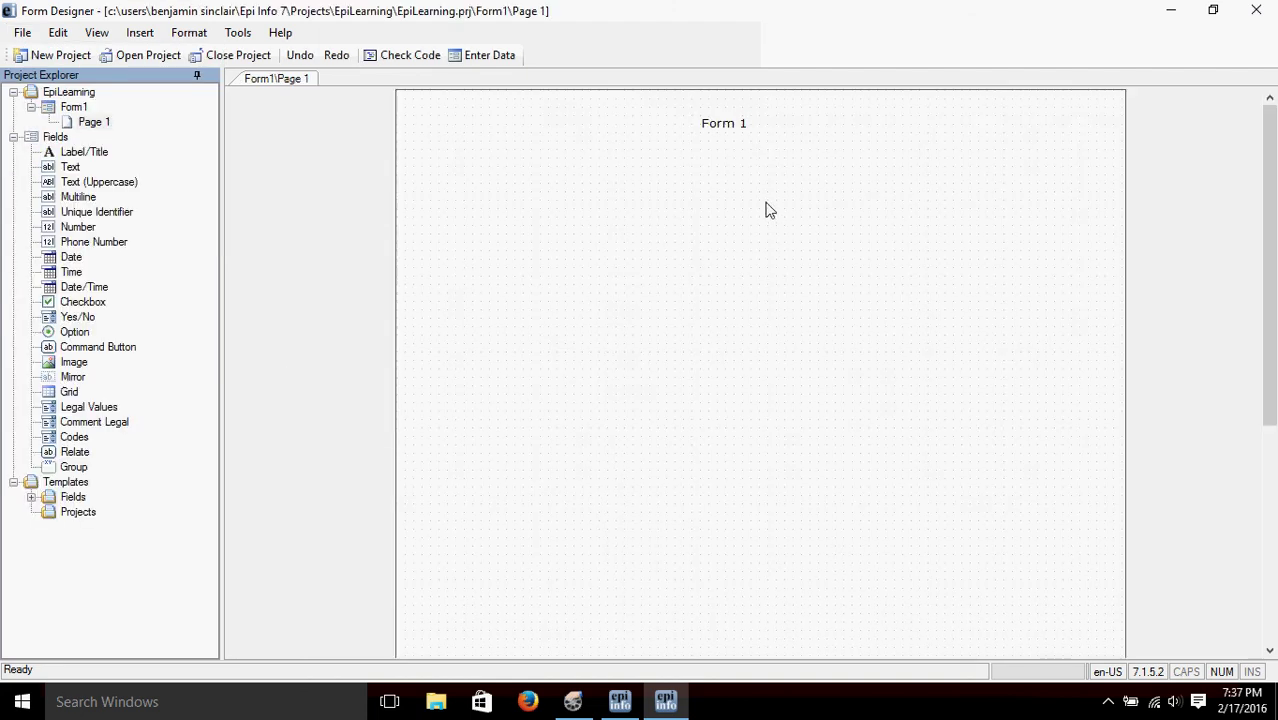
Open the Properties dialog of the Form 1 title label
left_click(724, 124)
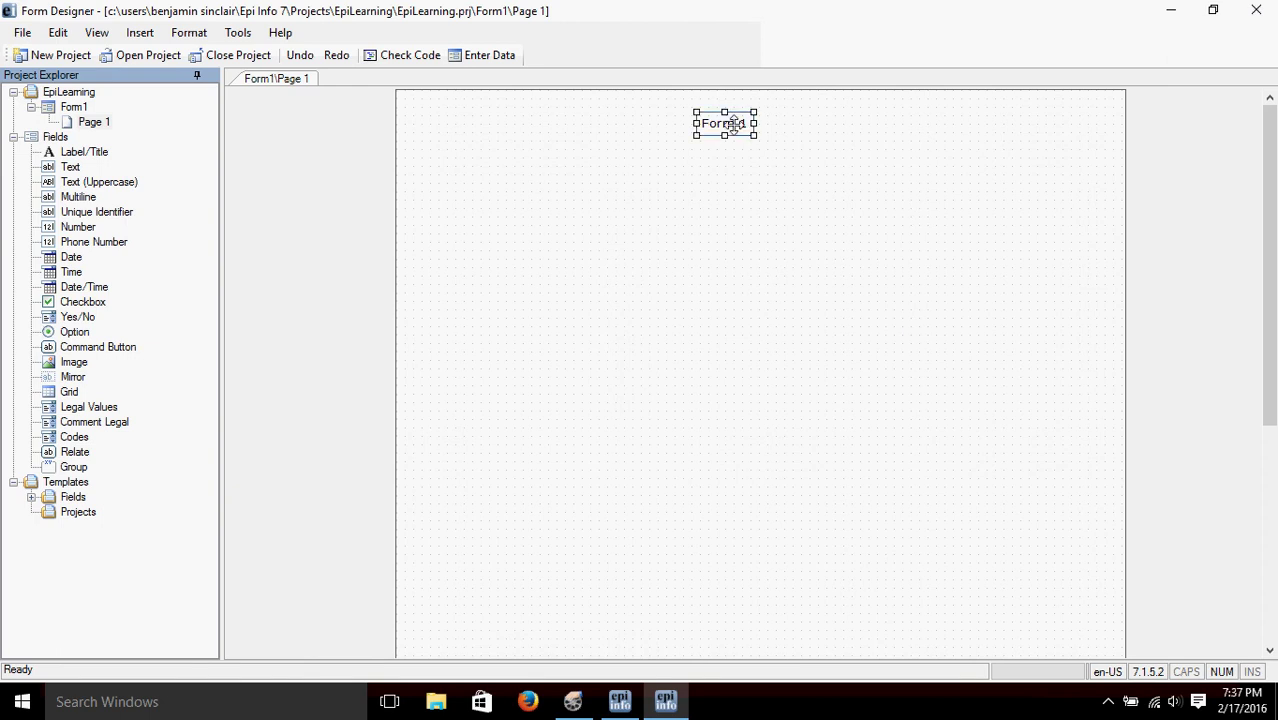
left_click(540, 346)
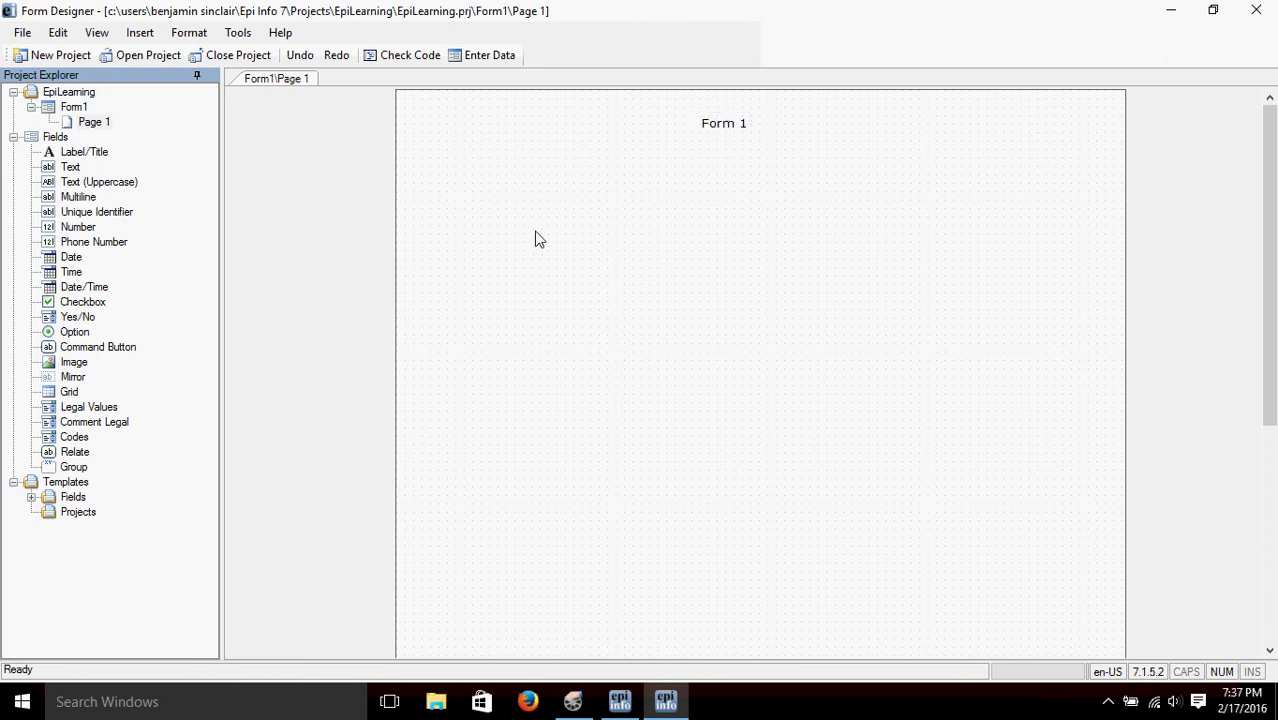
left_click(720, 118)
left_click(736, 168)
left_click(720, 122)
right_click(731, 128)
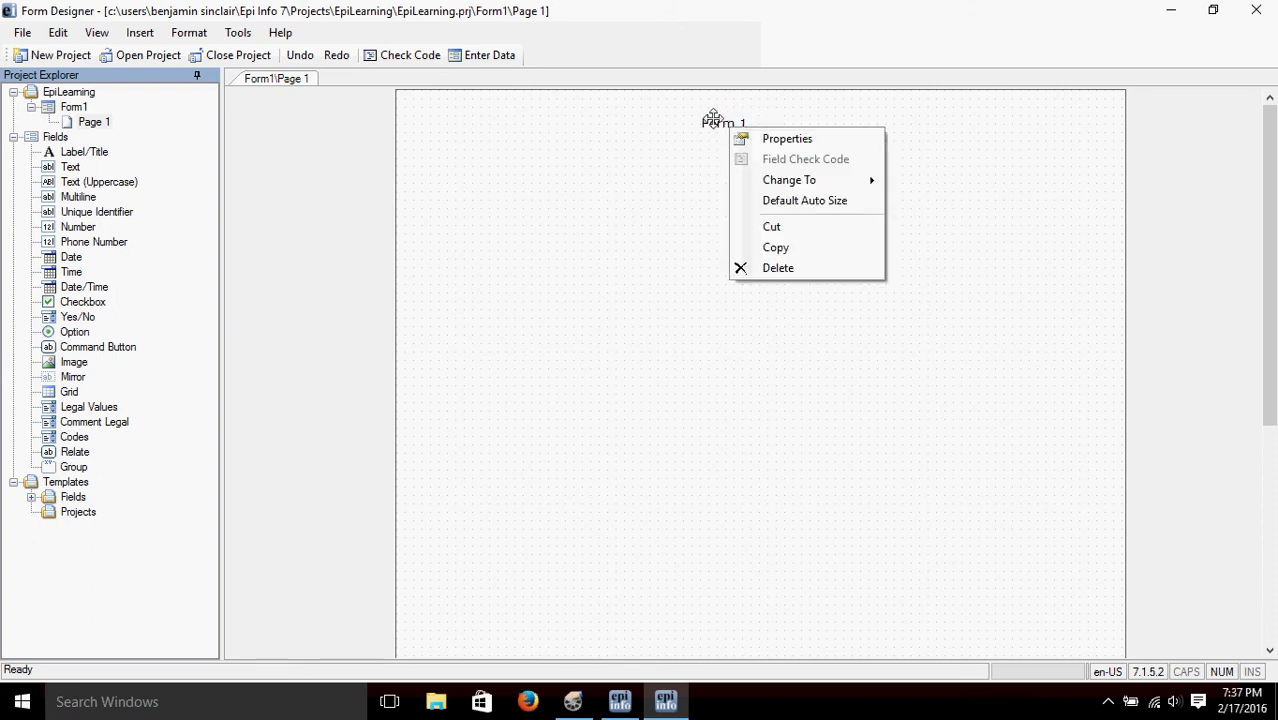
right_click(713, 121)
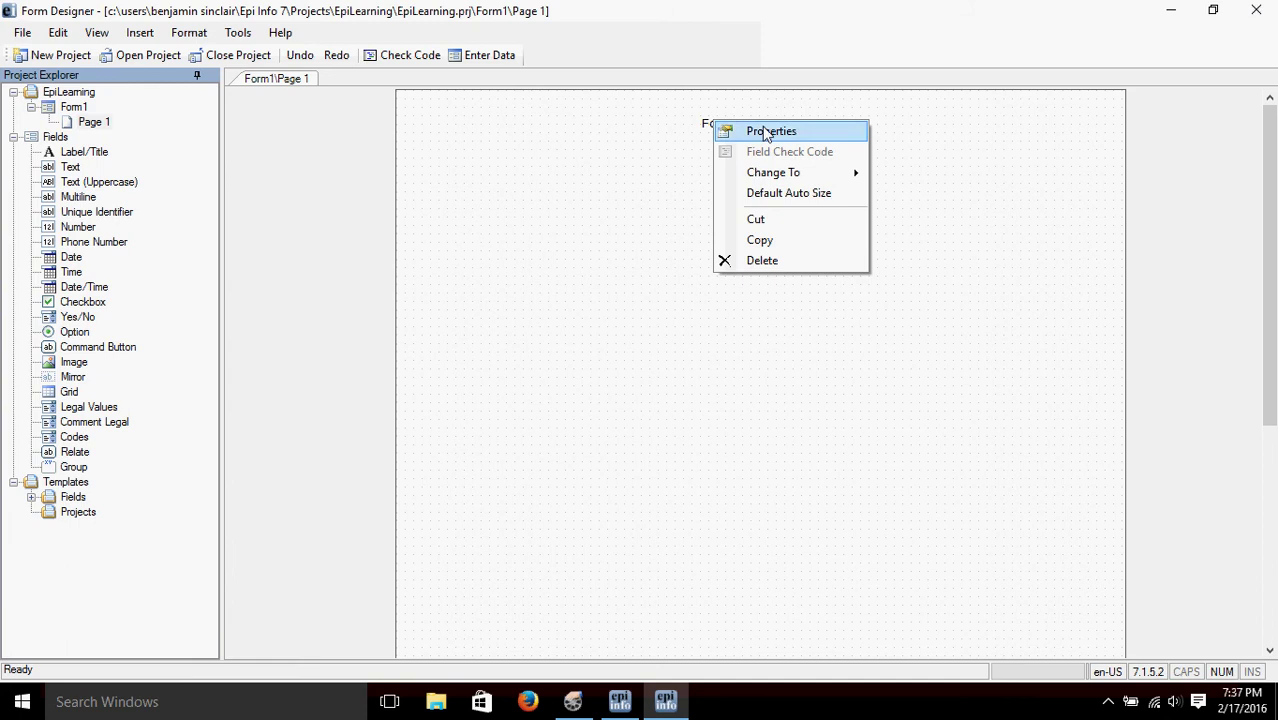
left_click(762, 128)
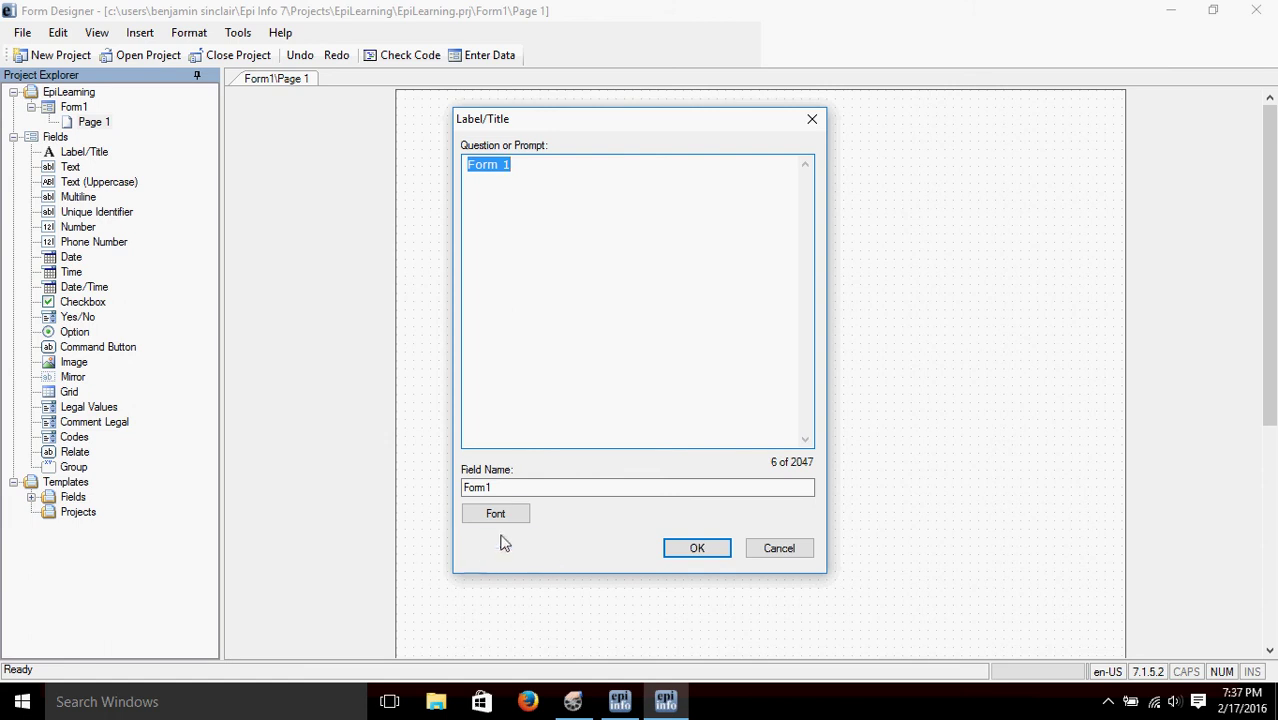
Set the title font to Verdana Bold Italic, size 20, and apply it
left_click(505, 516)
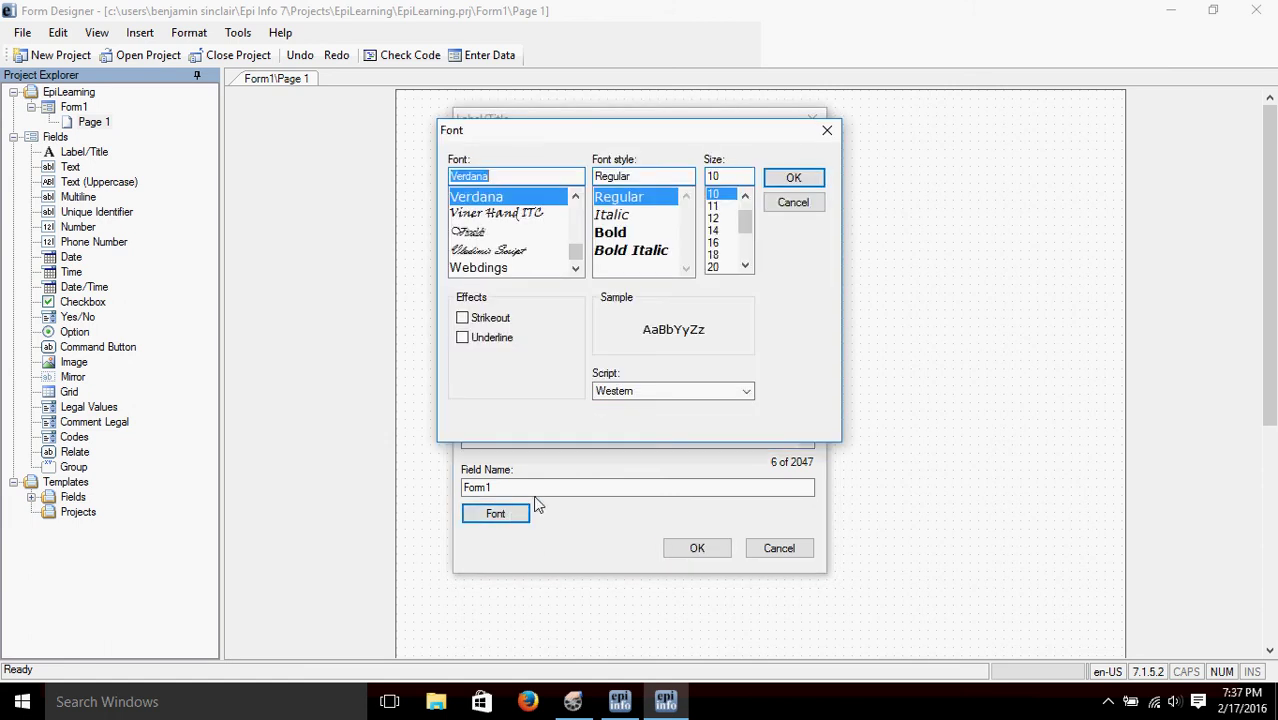
left_click(641, 252)
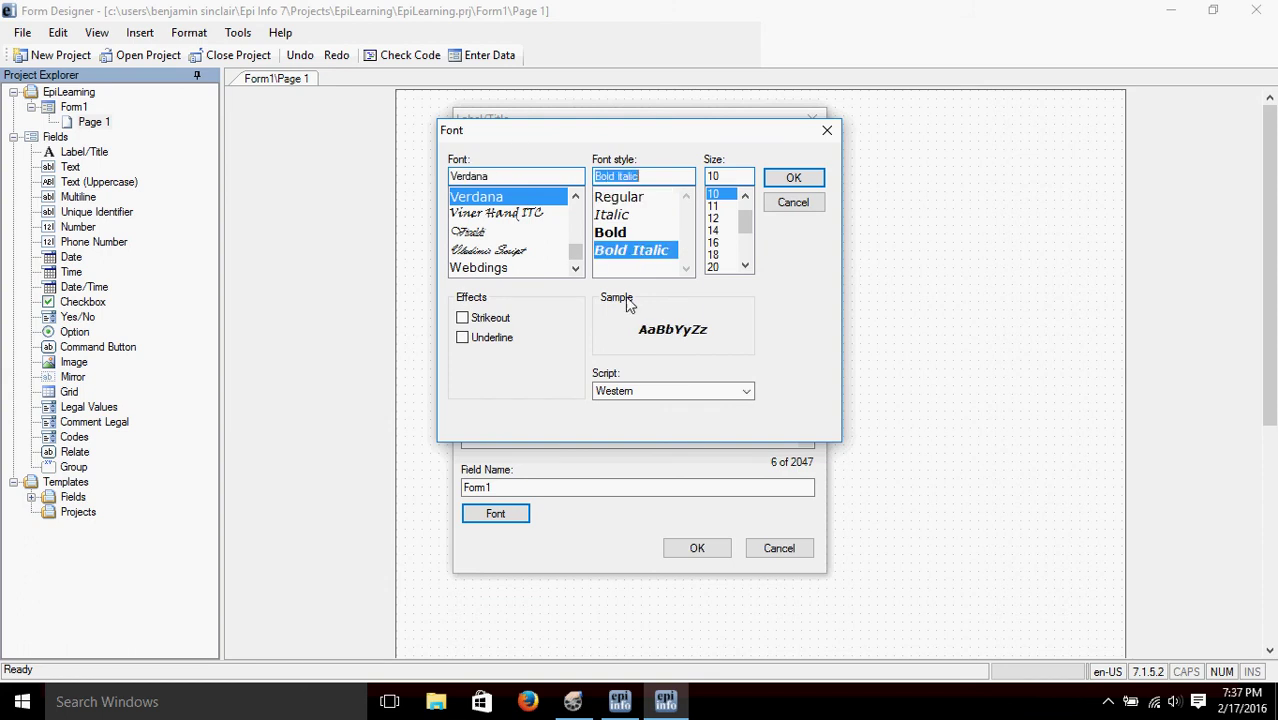
left_click_drag(750, 228, 750, 240)
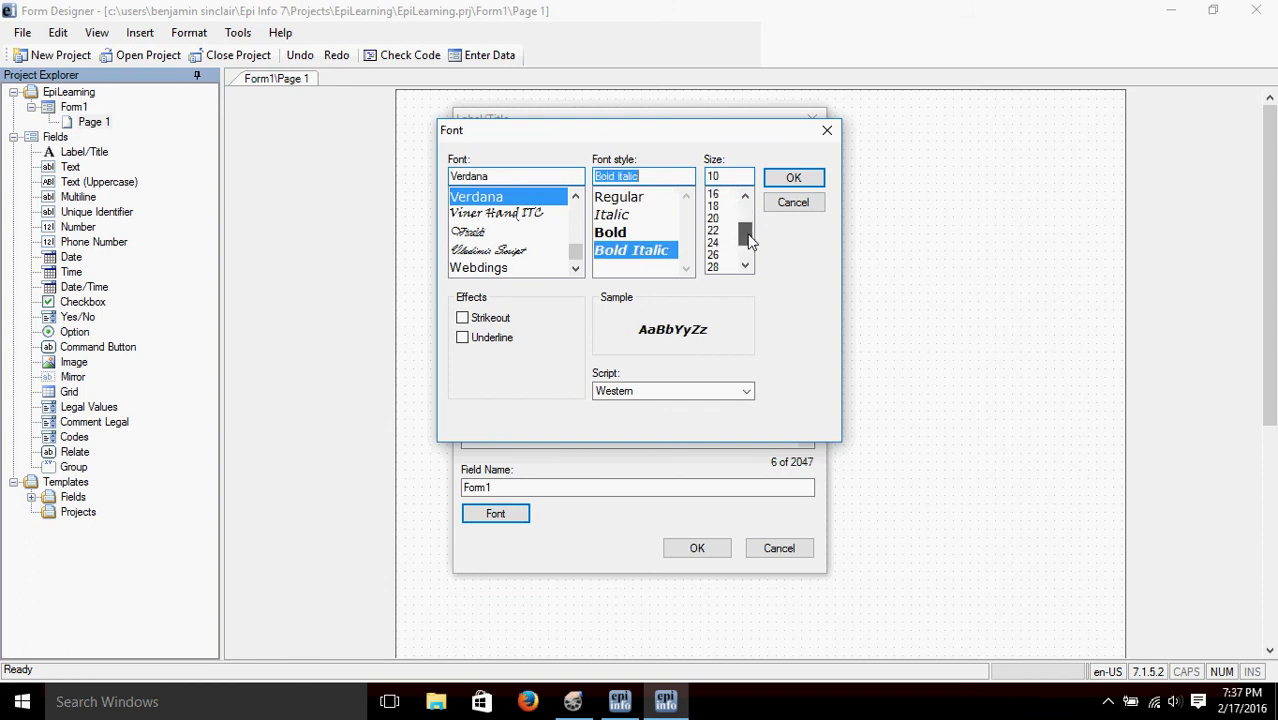
left_click(714, 218)
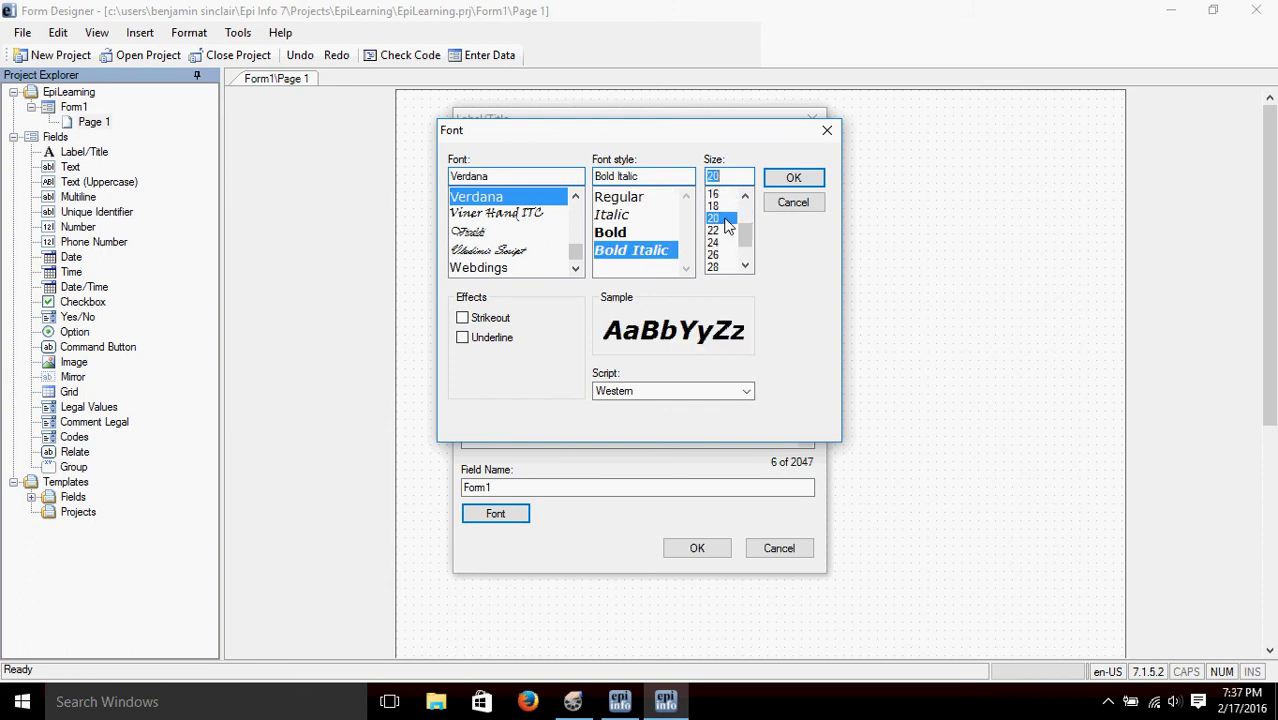
left_click(795, 180)
left_click(797, 179)
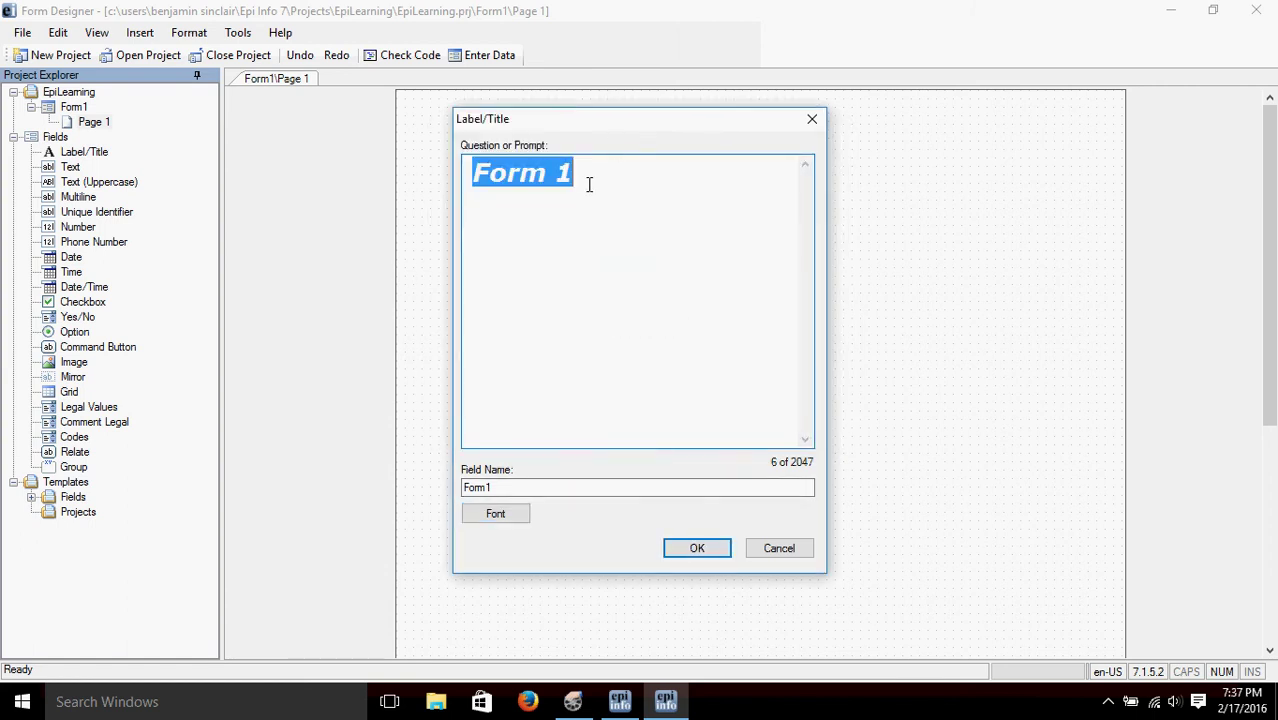
left_click(697, 549)
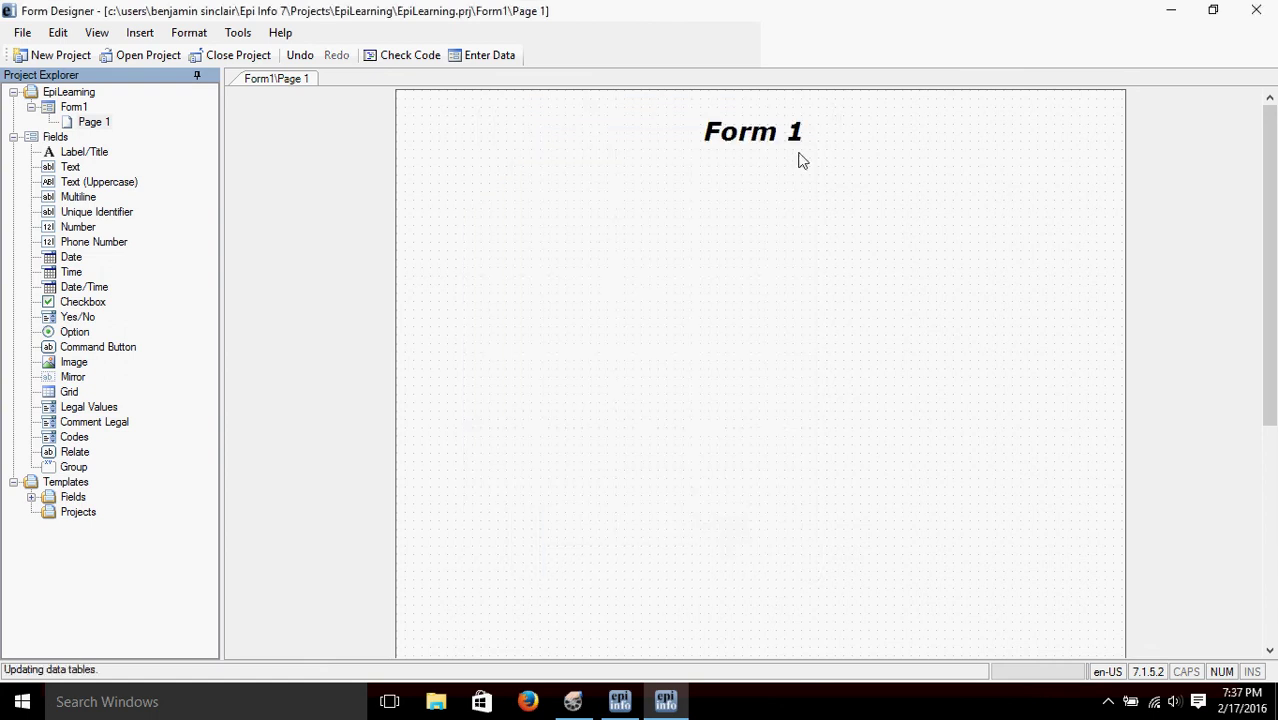
left_click(805, 136)
left_click(428, 285)
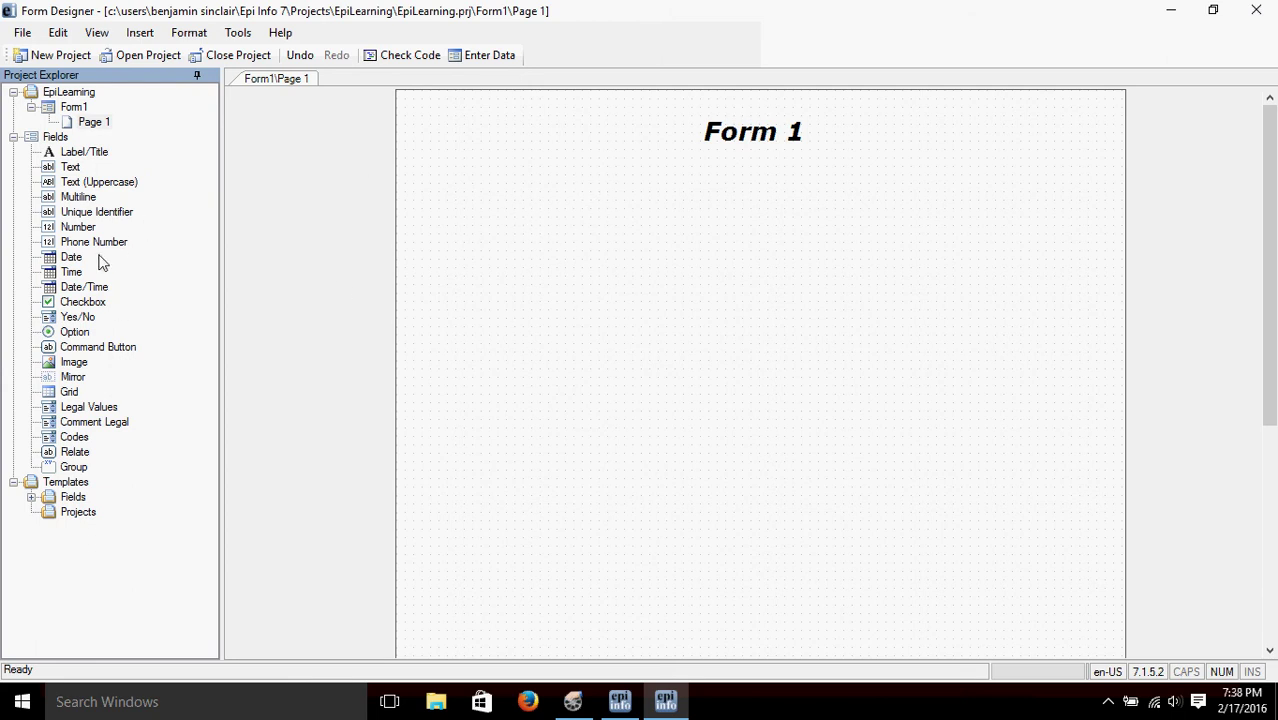
Add a Unique Identifier field with prompt 'ID Number' and field name IDNumber
left_click(84, 212)
left_click_drag(84, 212, 497, 228)
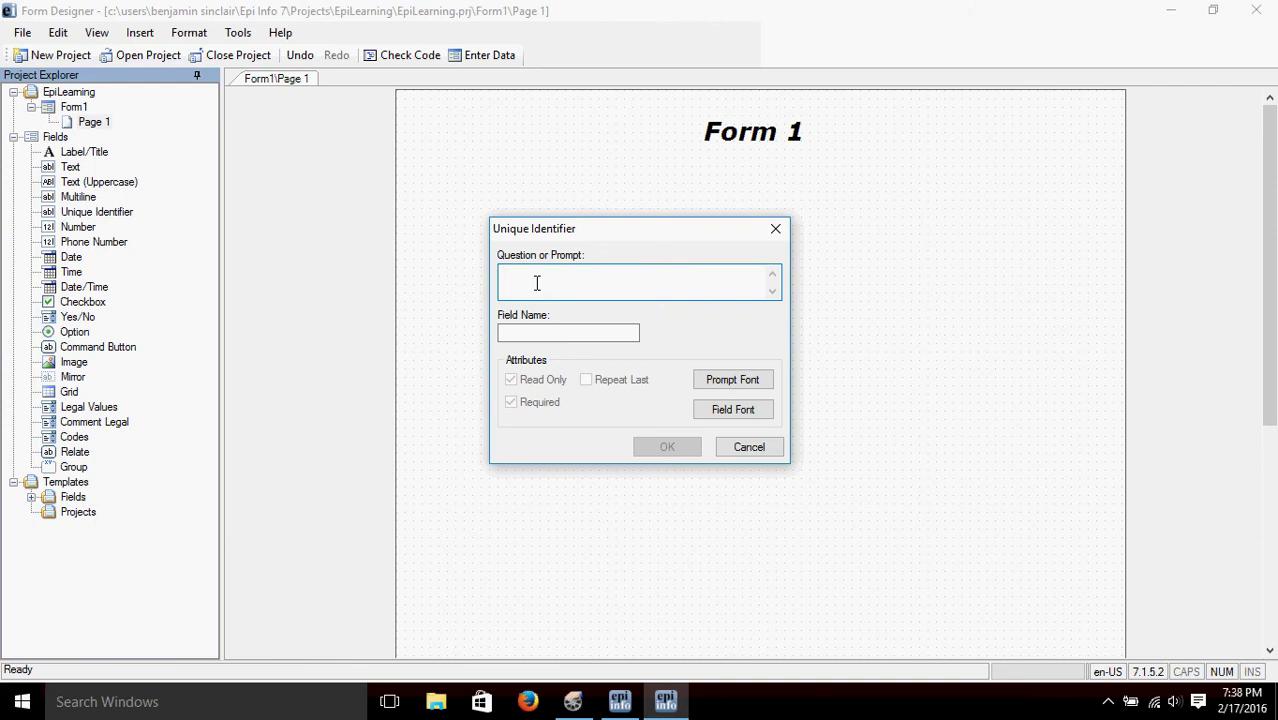
type("ID Number")
left_click(550, 331)
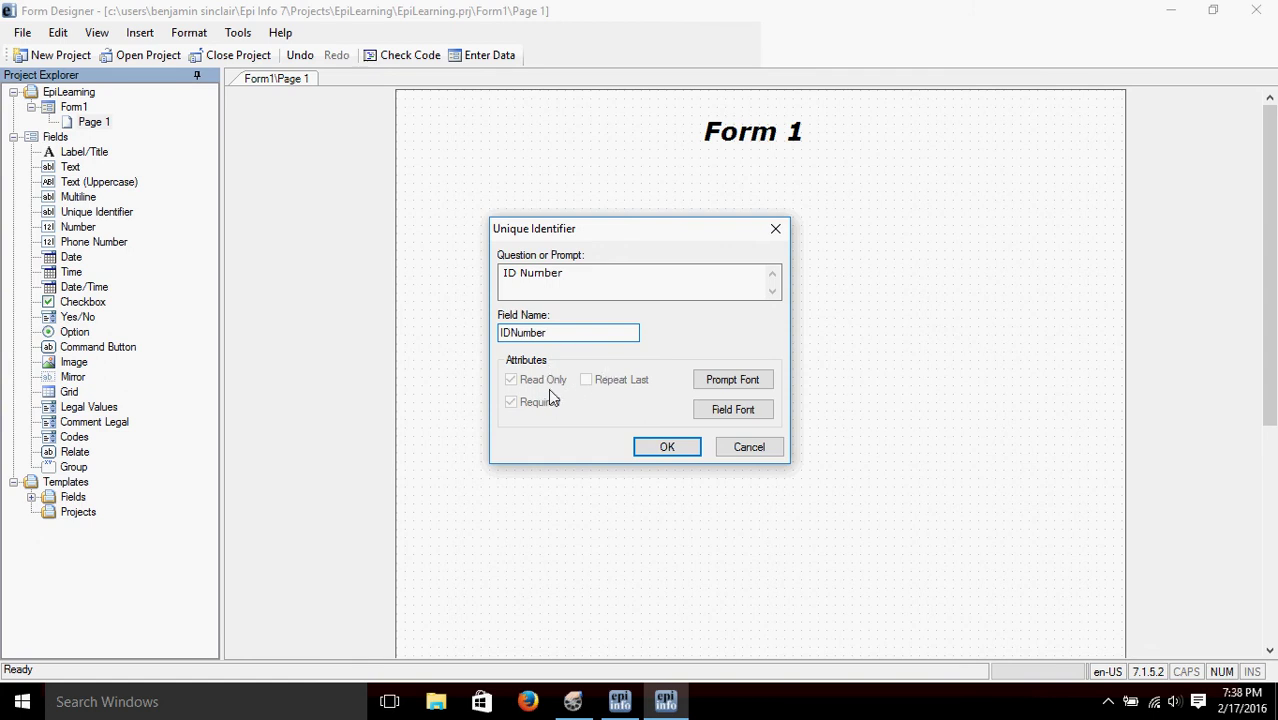
left_click(667, 449)
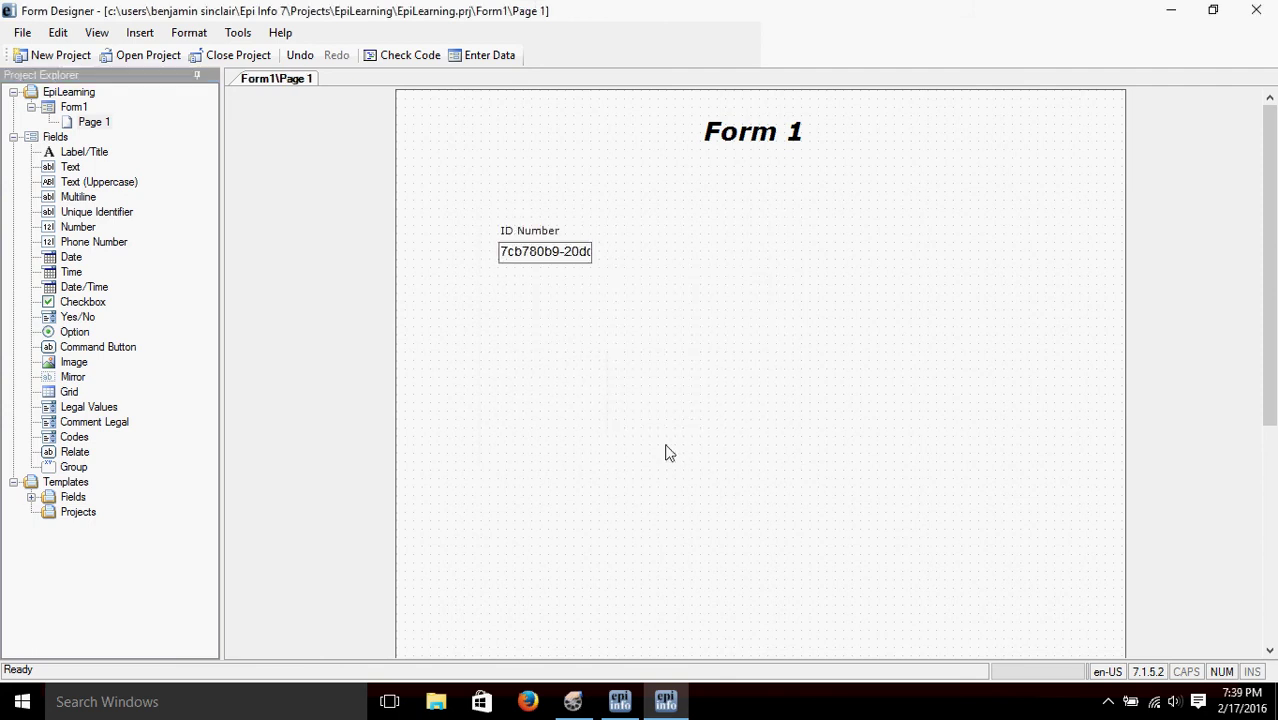
Move the ID Number field further left on the page
left_click(541, 246)
left_click(510, 231)
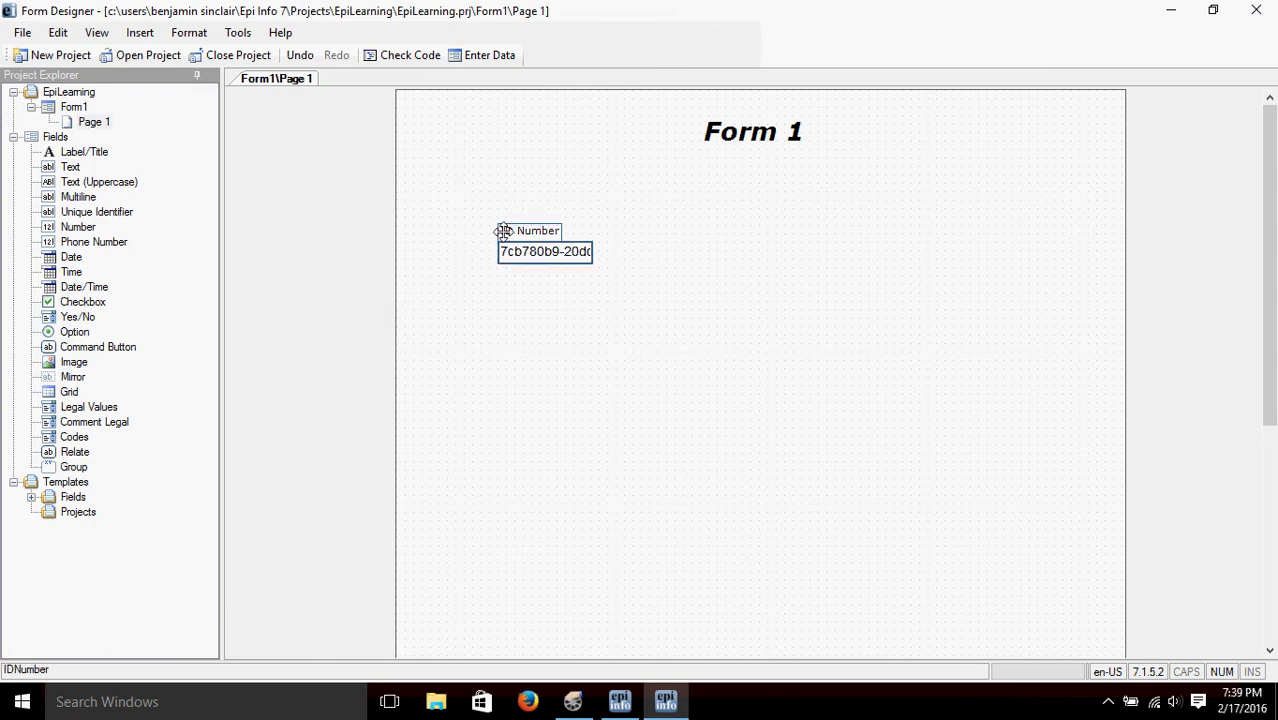
left_click(520, 253)
left_click(530, 228)
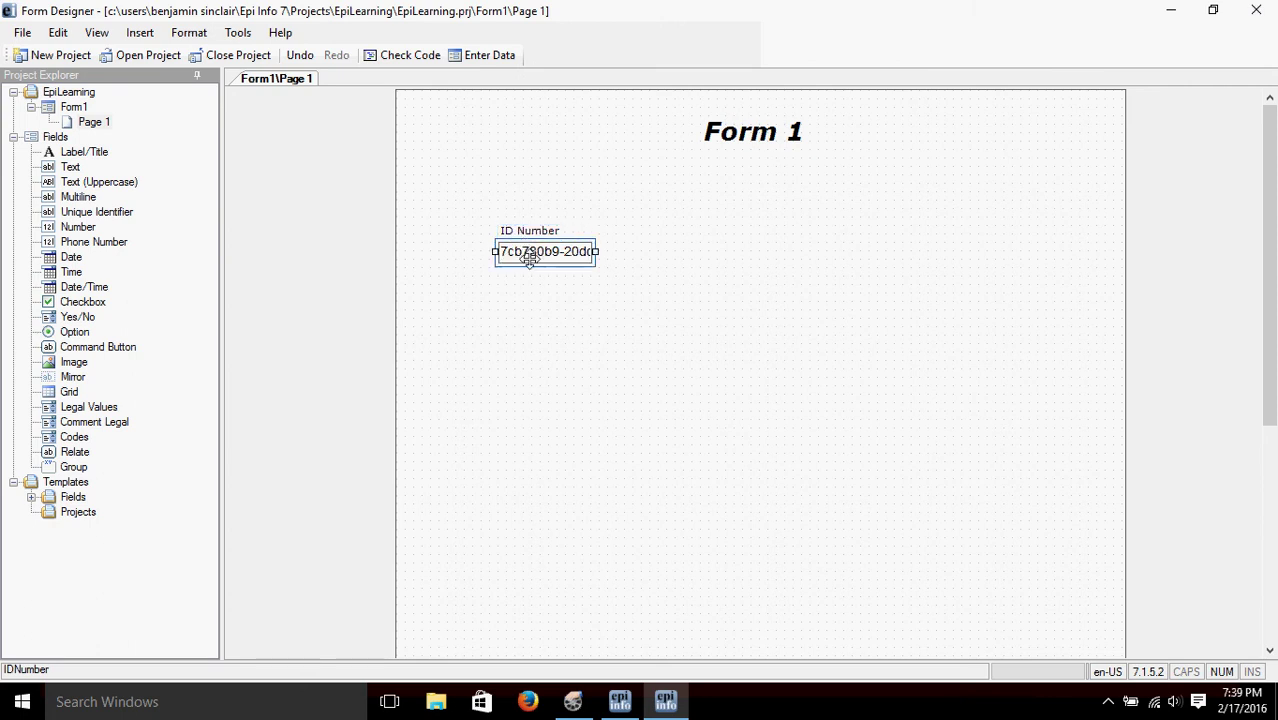
left_click(519, 258)
left_click(533, 229)
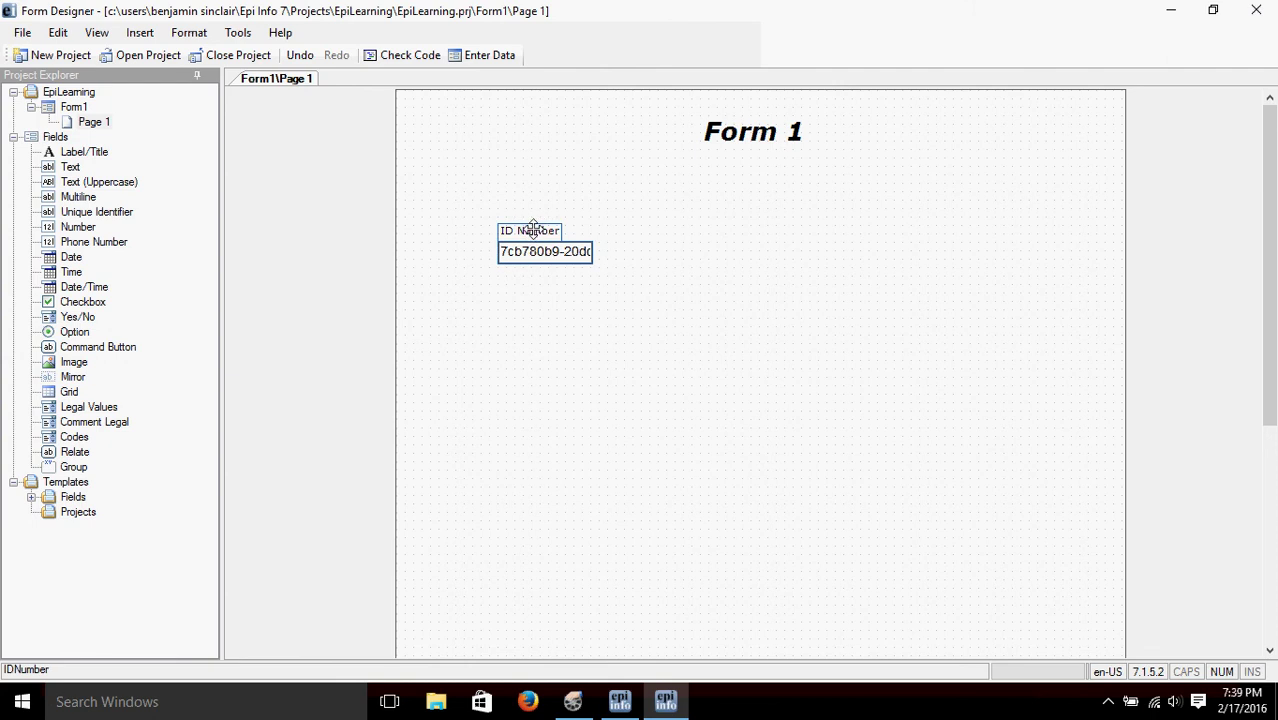
left_click(533, 229)
left_click_drag(533, 229, 468, 213)
left_click(484, 265)
Lower the ID Number text box beneath its label, then place an Option field on the page
left_click(487, 240)
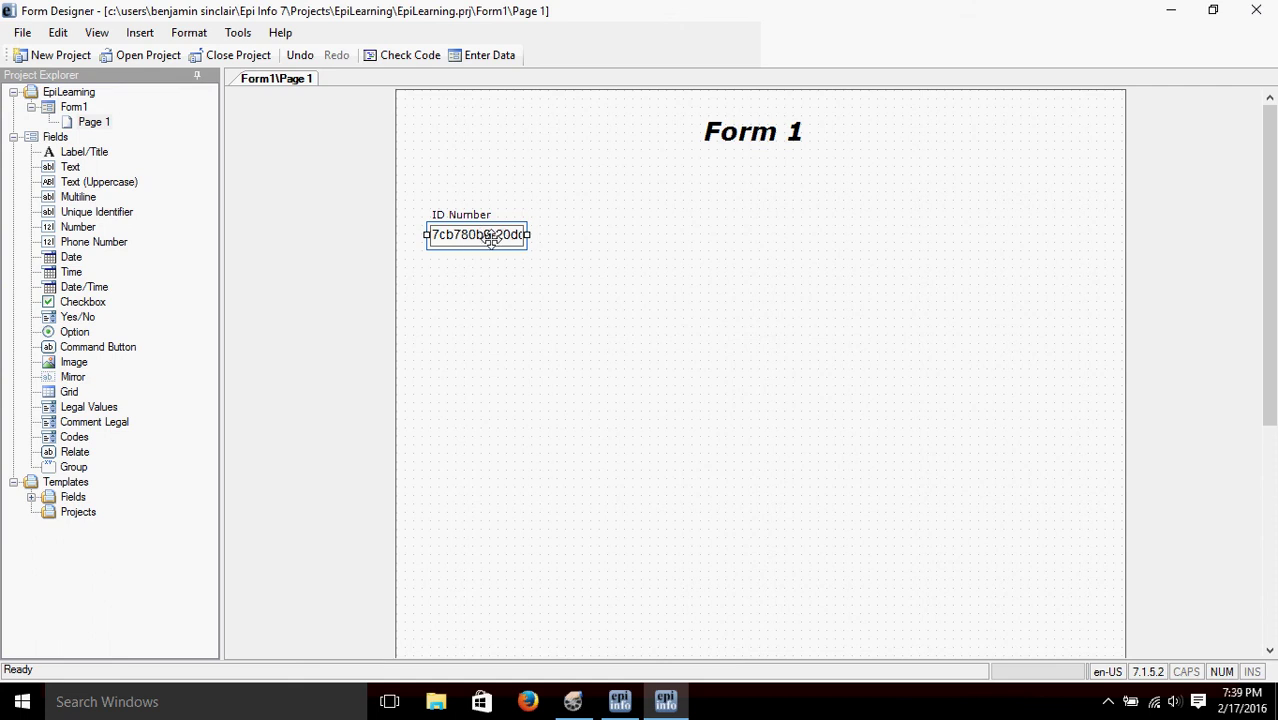
mouse_move(490, 238)
left_mouse_down()
mouse_move(490, 258)
mouse_move(491, 247)
left_mouse_up()
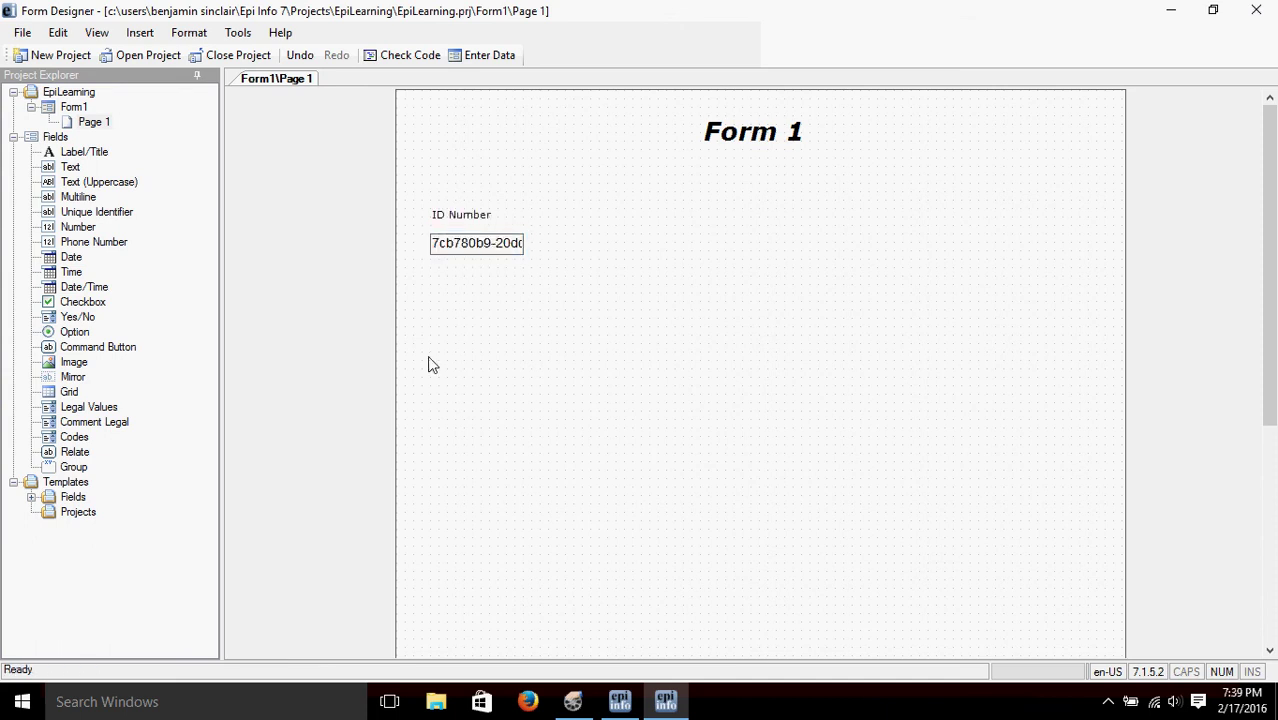
left_click(485, 214)
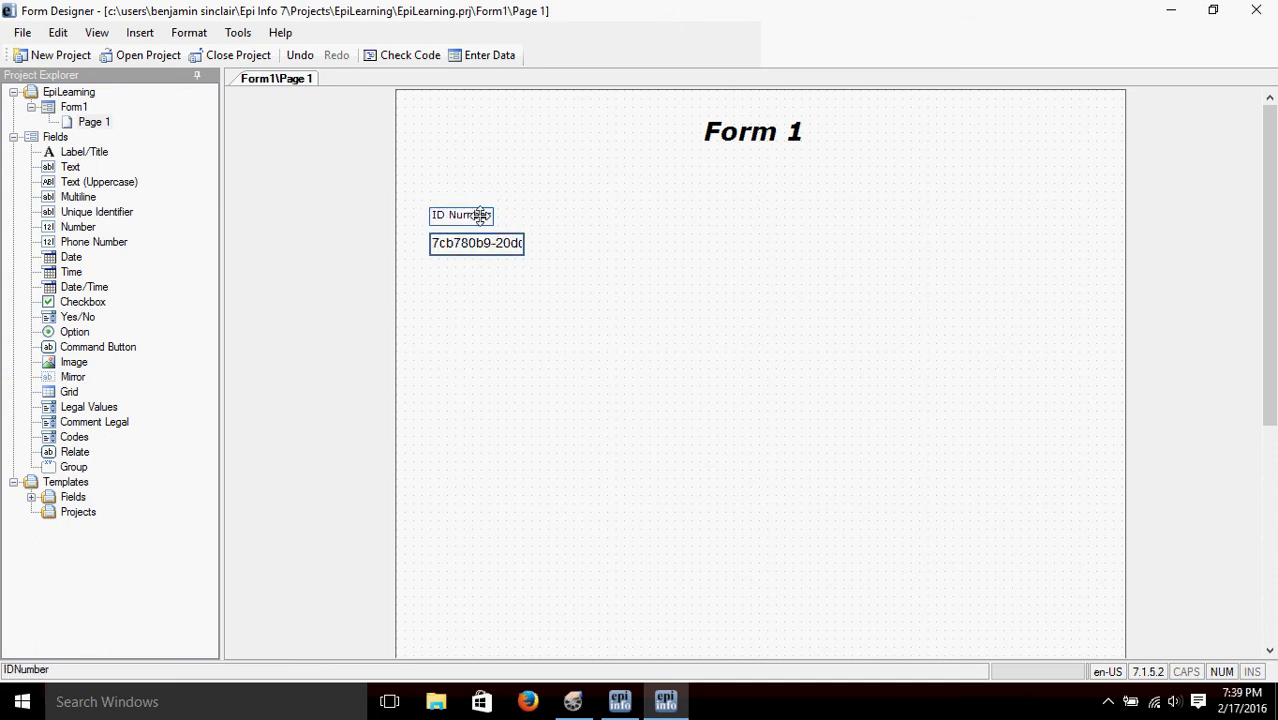
left_click(481, 241)
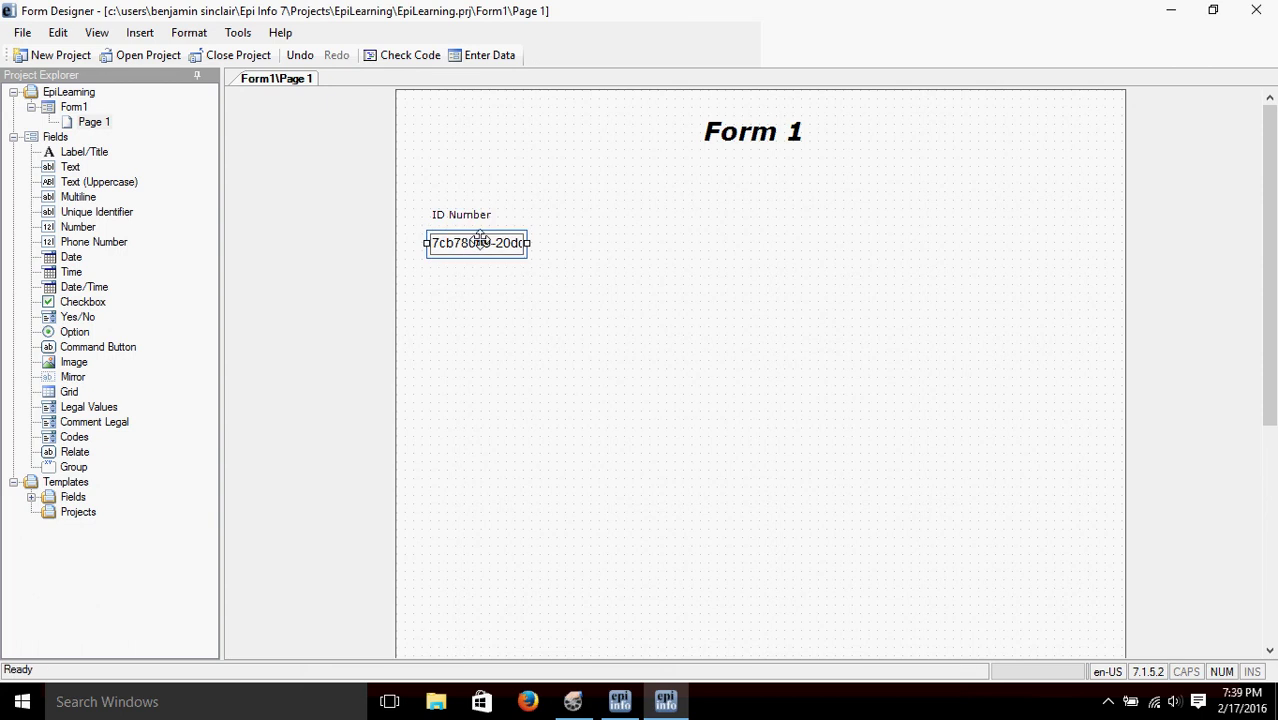
left_click(460, 215)
left_click(478, 228)
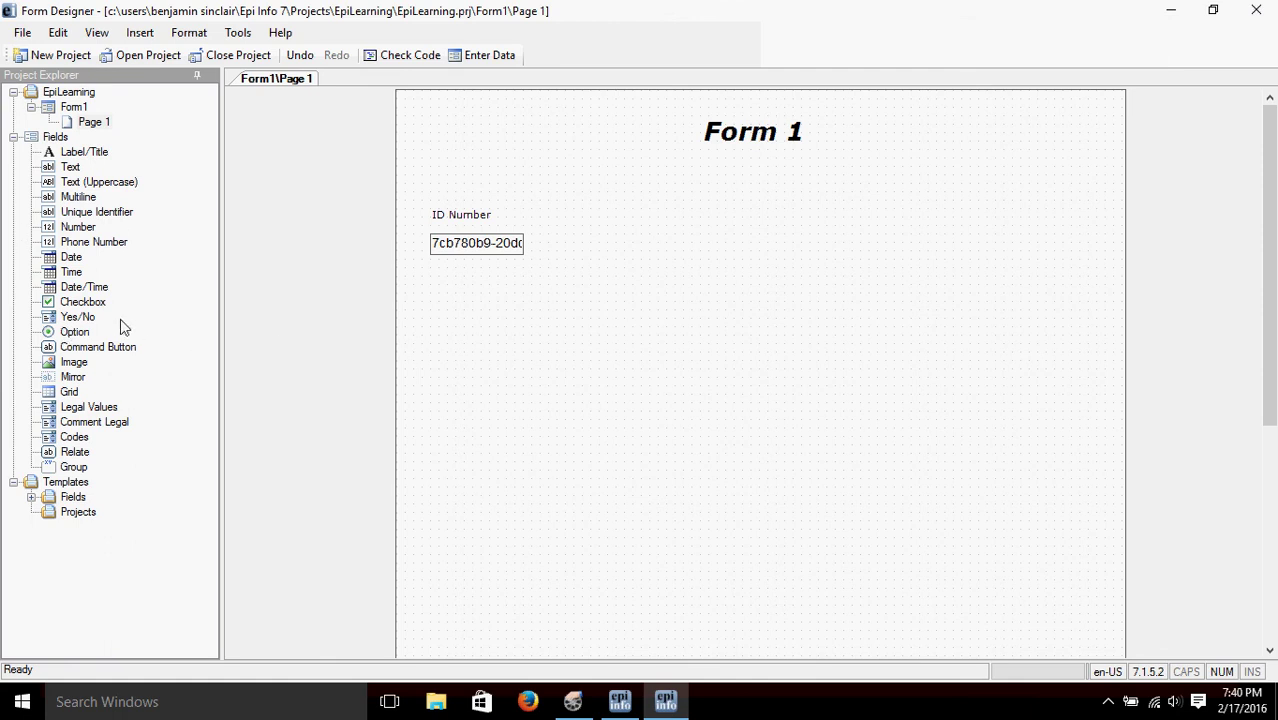
left_click_drag(72, 338, 623, 218)
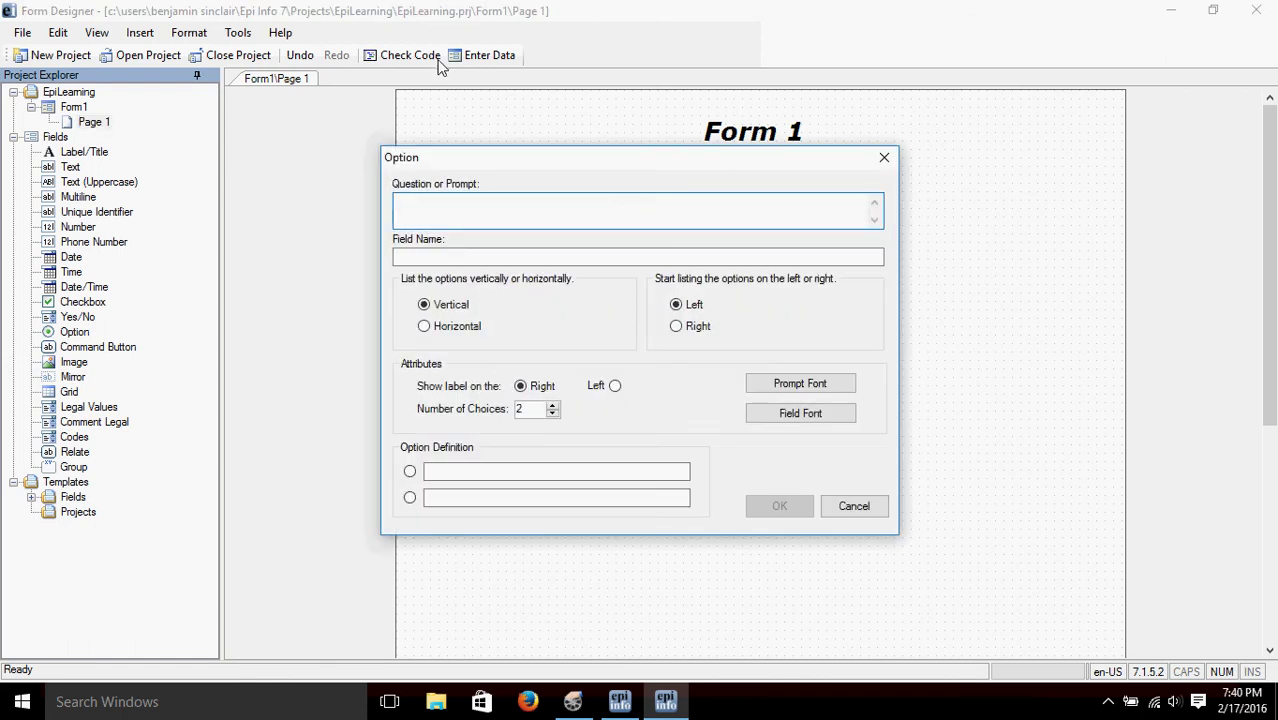
Enter 'Gender' as the option prompt, accepting the auto-filled field name Gender
type("Gender")
left_click(505, 257)
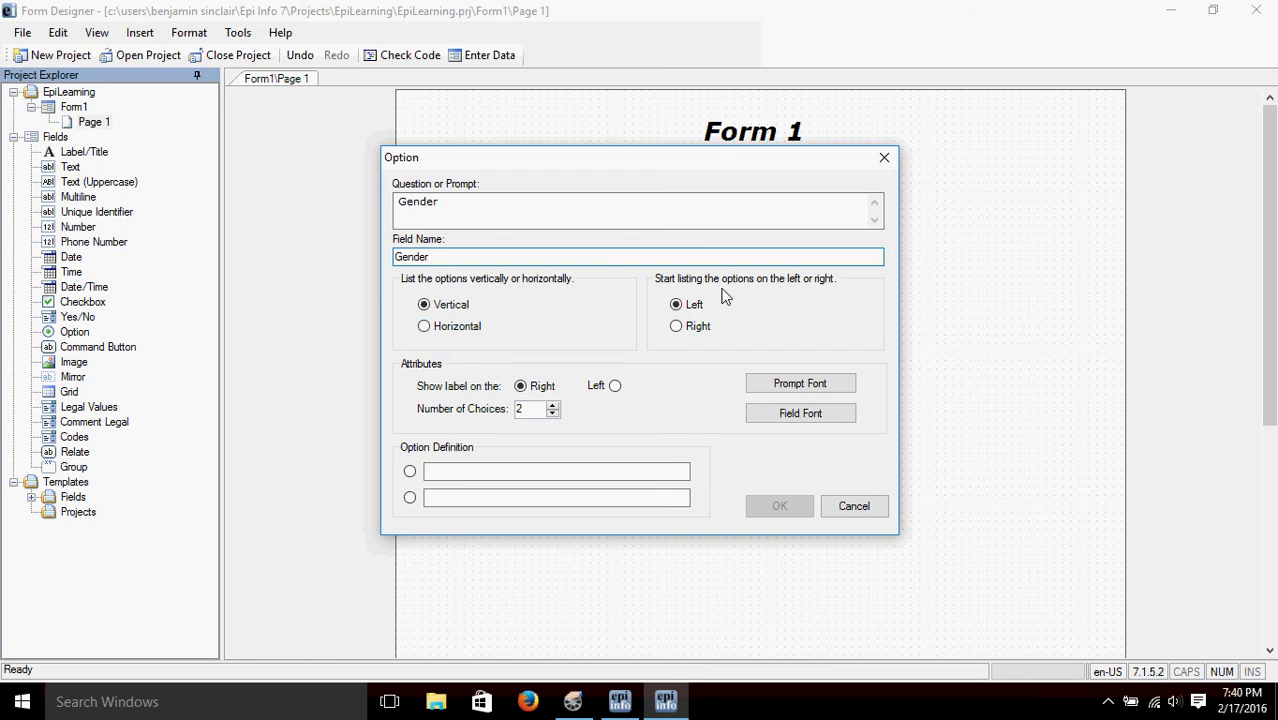
Give the Gender field 3 choices: Male, Female and Other, and confirm
left_click(554, 410)
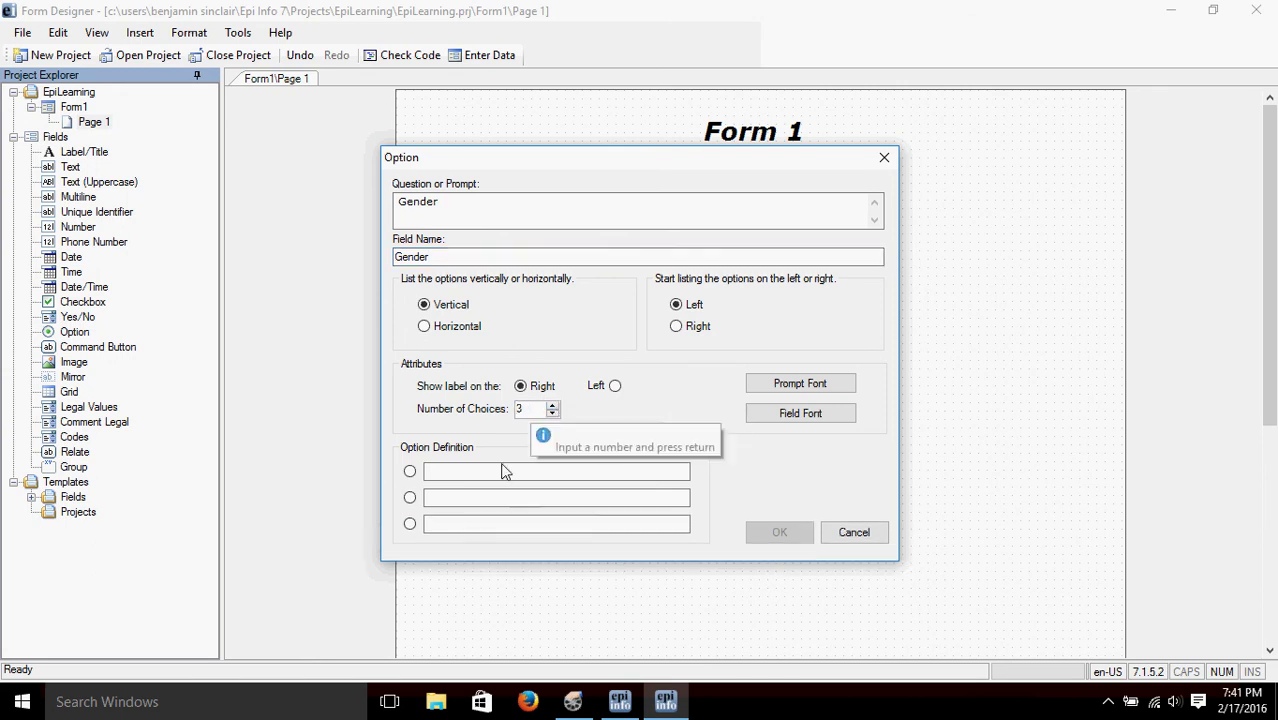
left_click(443, 470)
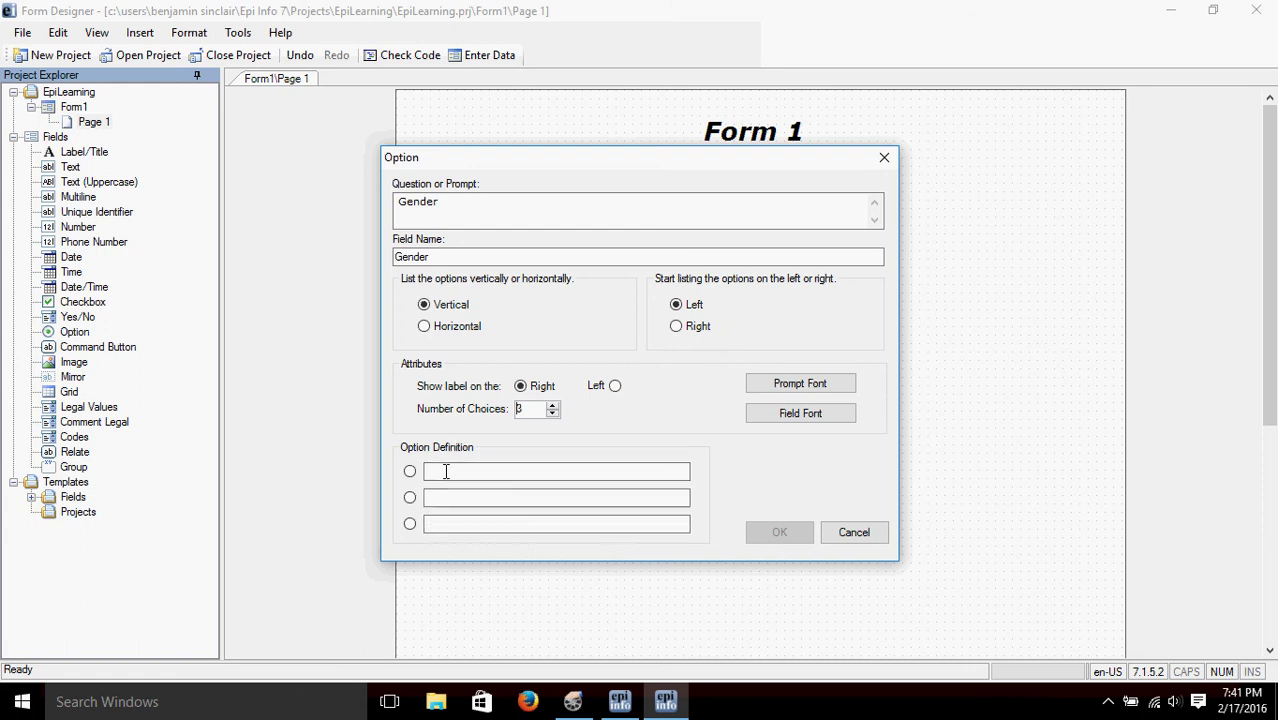
left_click(476, 471)
type("Male")
key("Tab")
type("Female")
key("Tab")
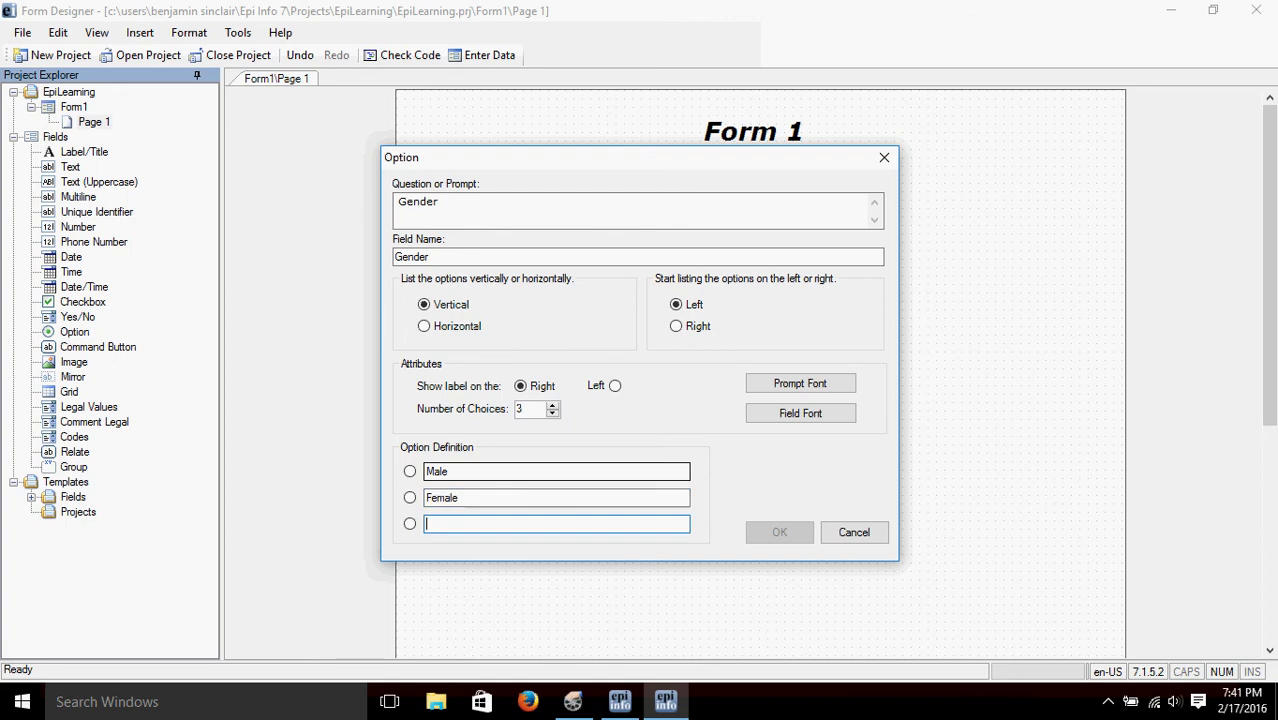
type("Other")
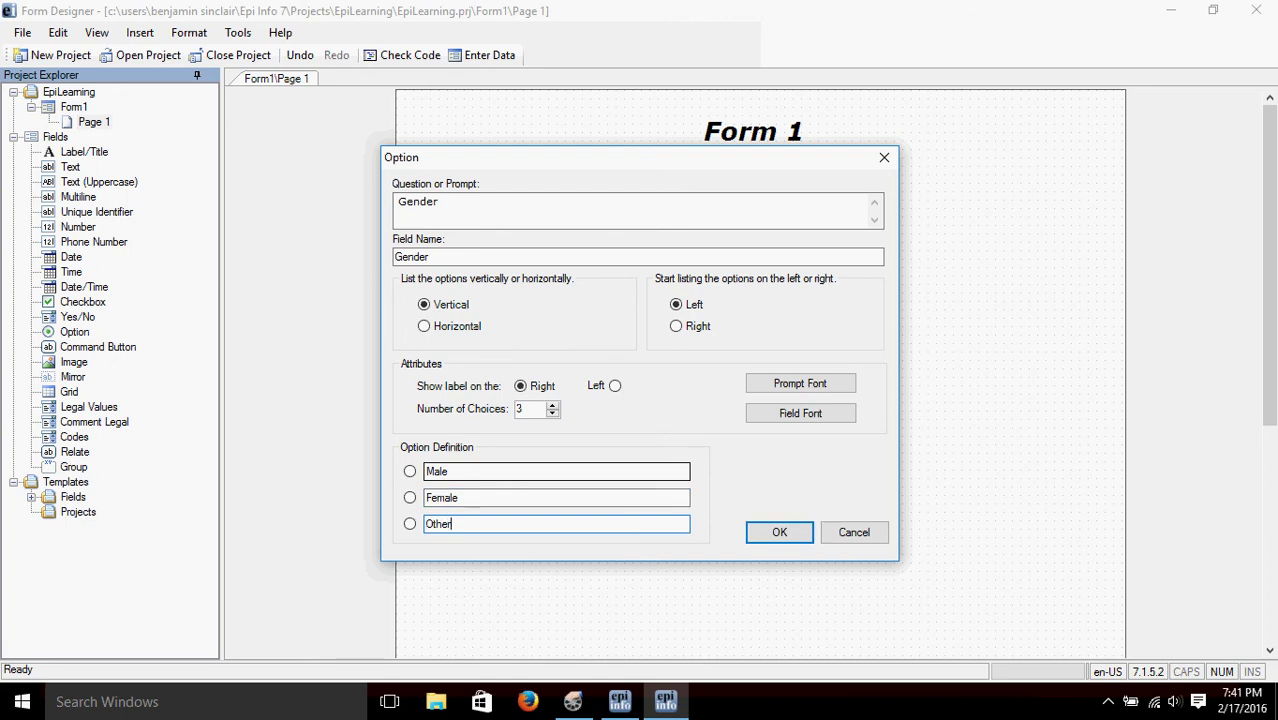
left_click(780, 533)
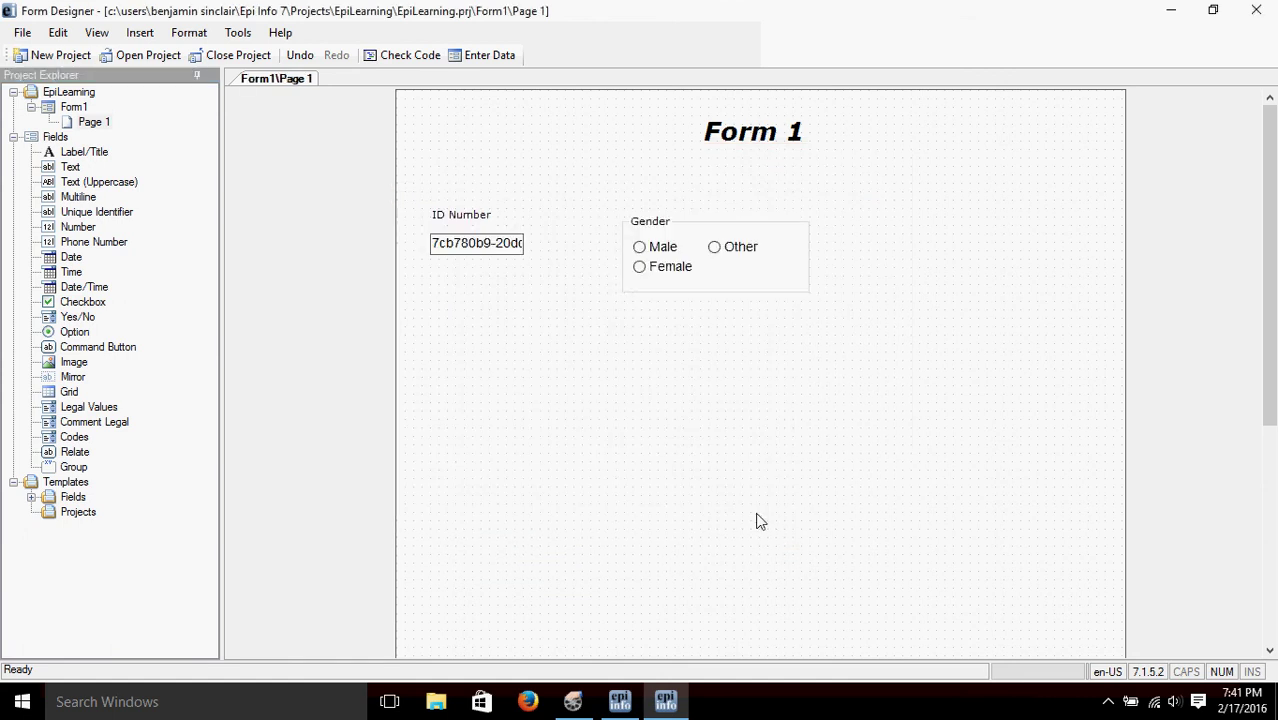
Narrow the Gender option group from its right edge so choices stack in one column
left_click(686, 216)
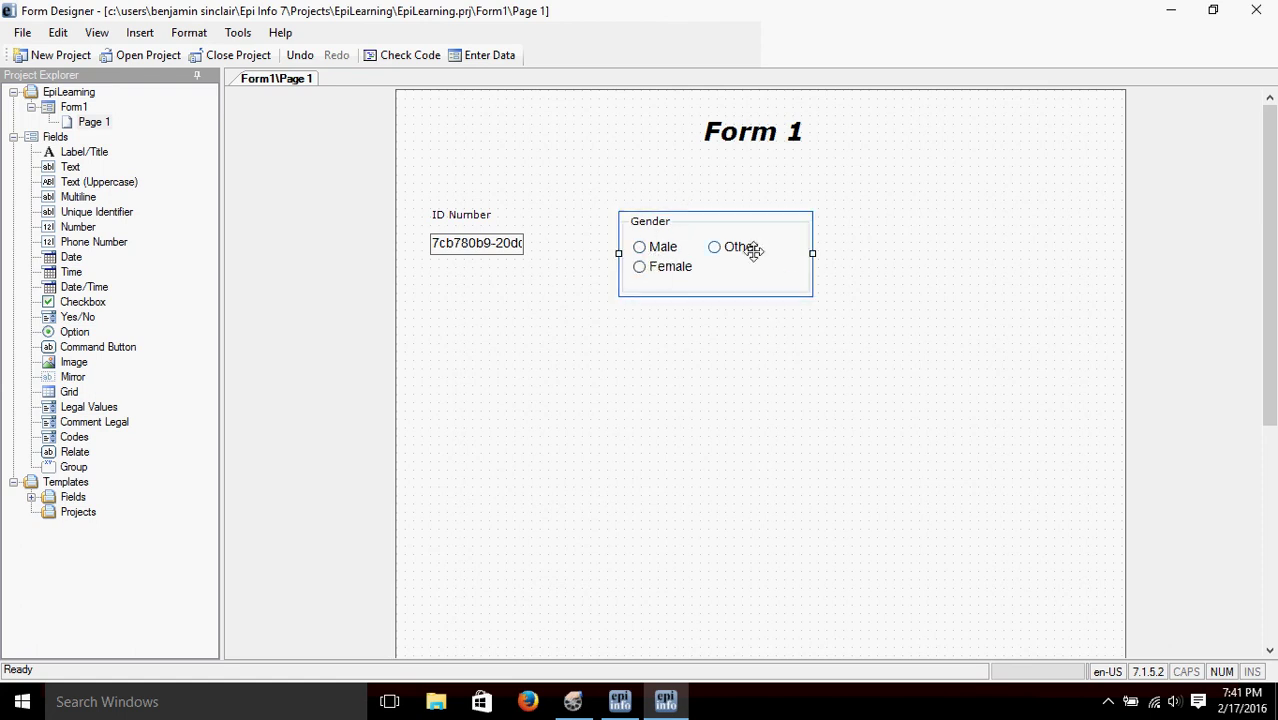
left_click(628, 328)
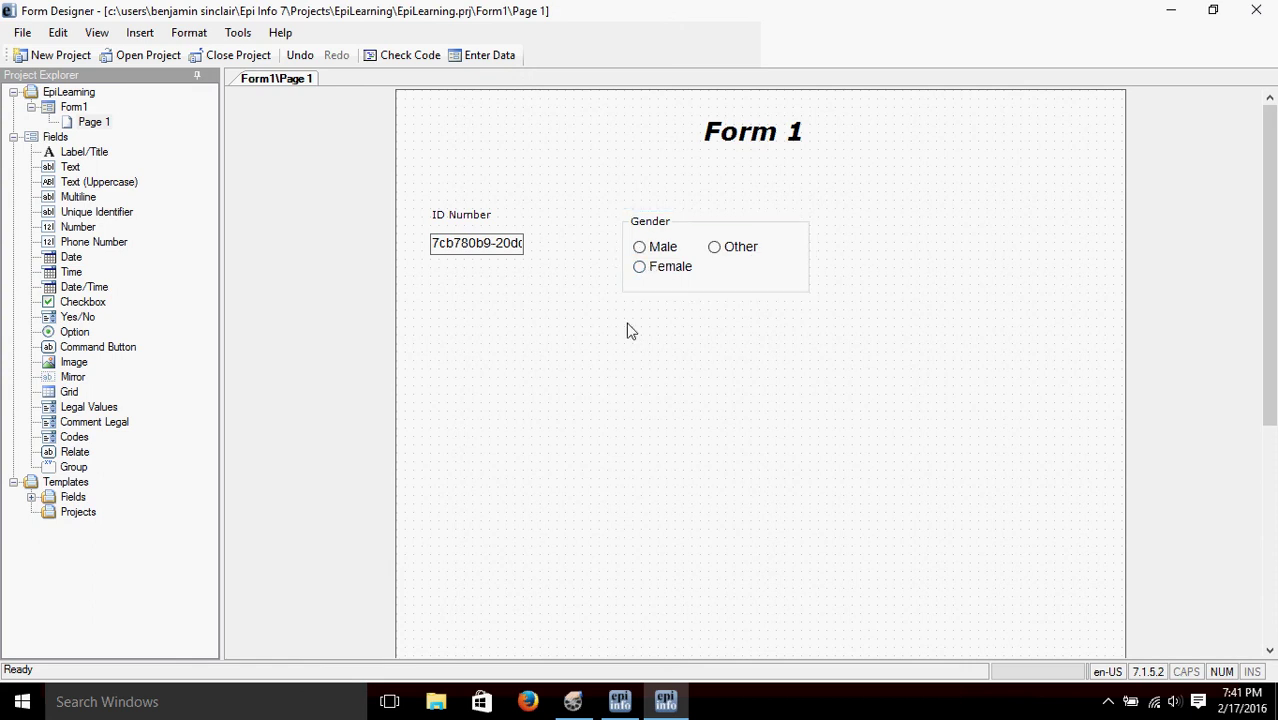
left_click(805, 253)
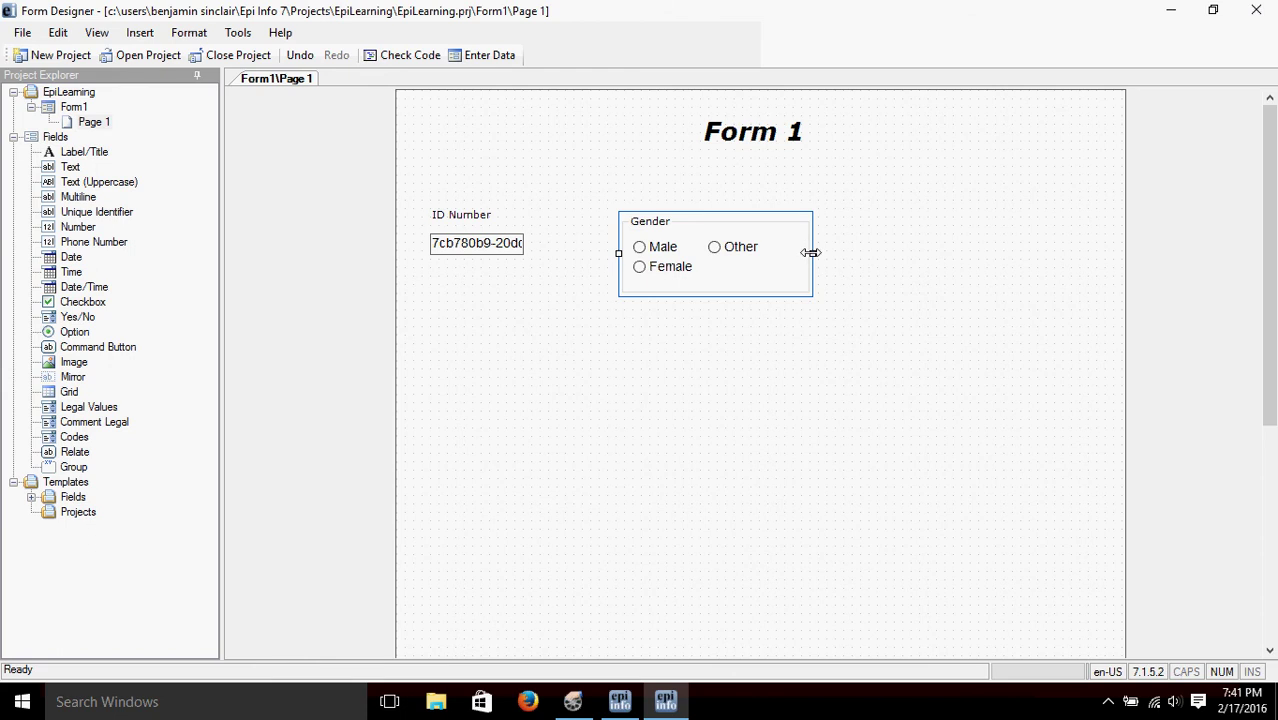
left_click_drag(810, 253, 708, 266)
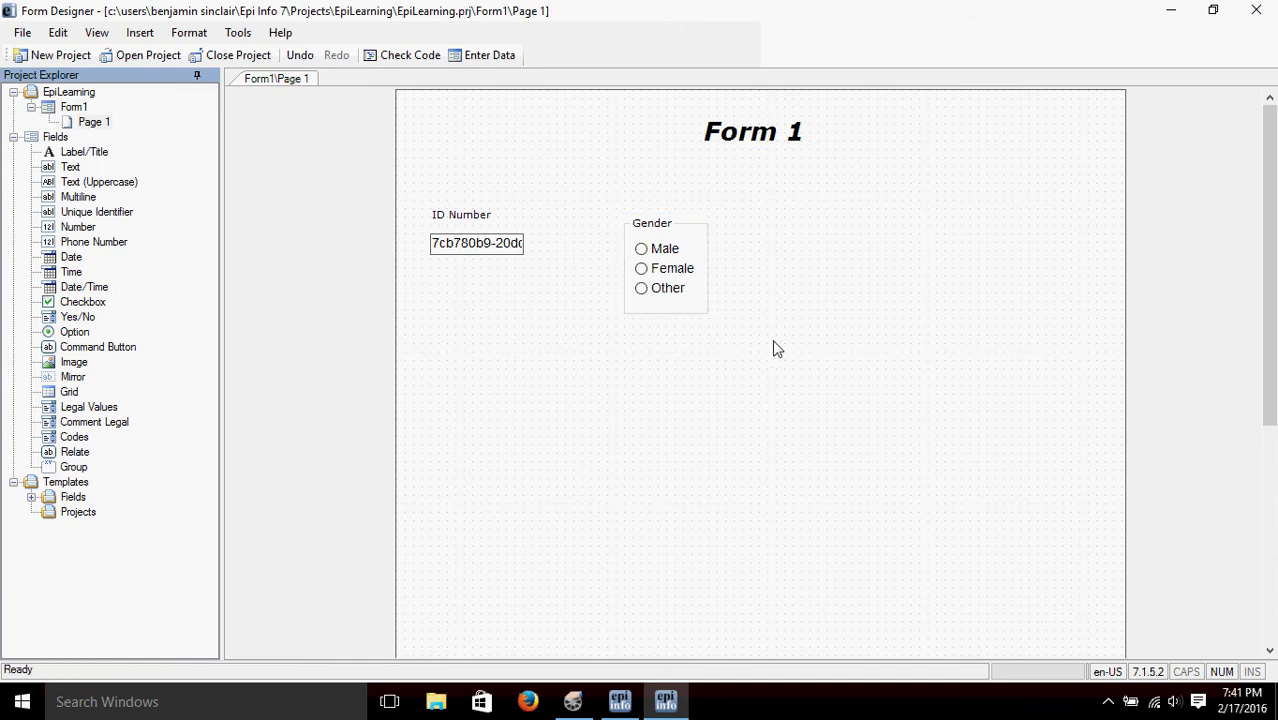
Move the Gender group left, next to the ID Number field
left_click(645, 224)
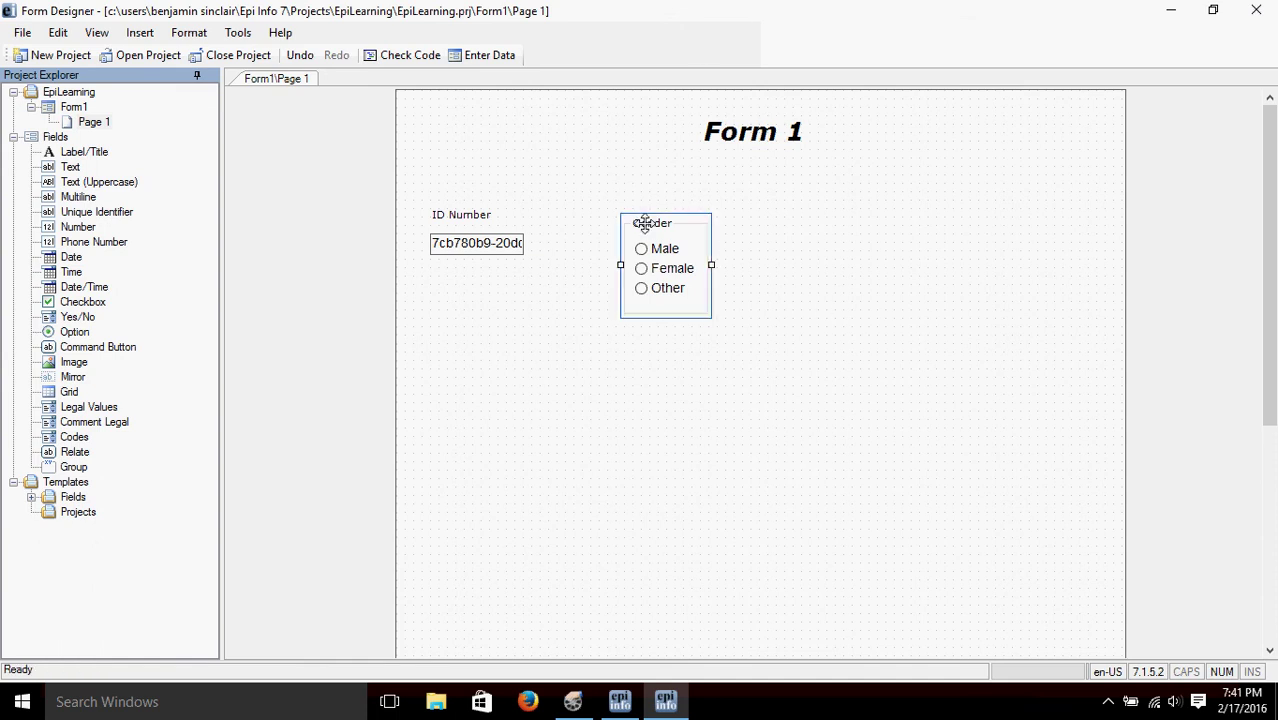
left_click_drag(645, 224, 576, 218)
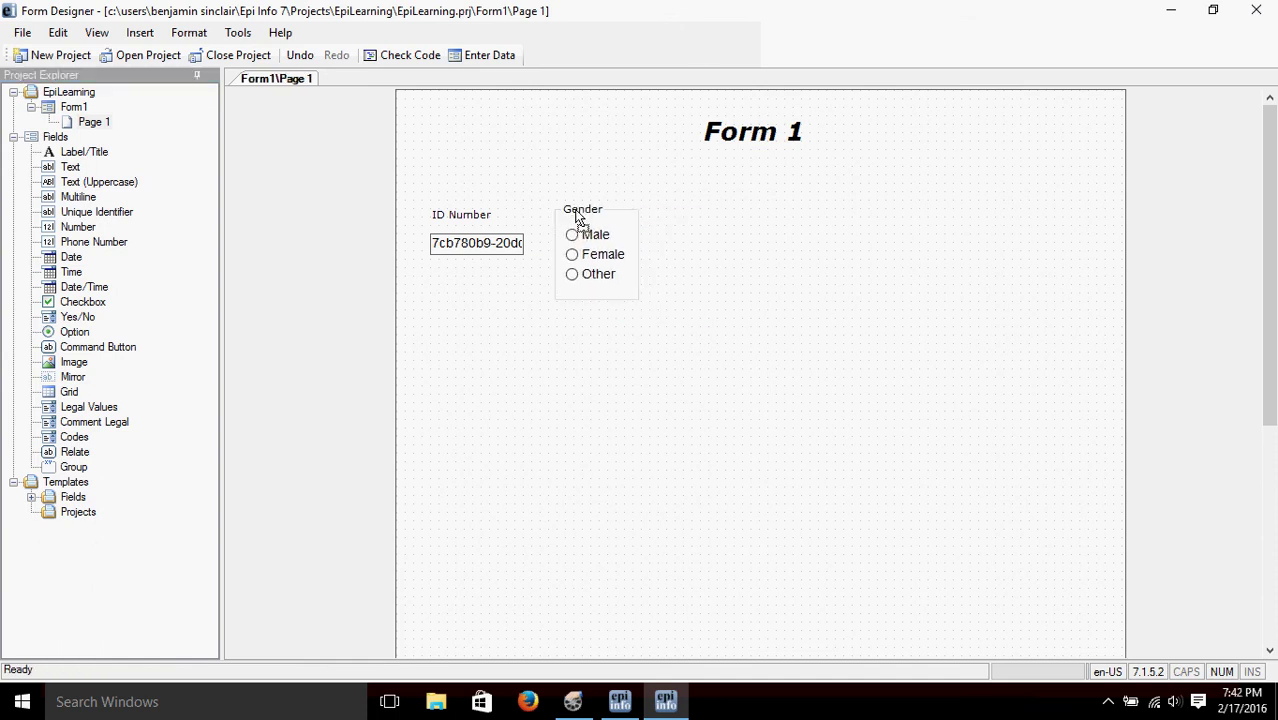
left_click(578, 214)
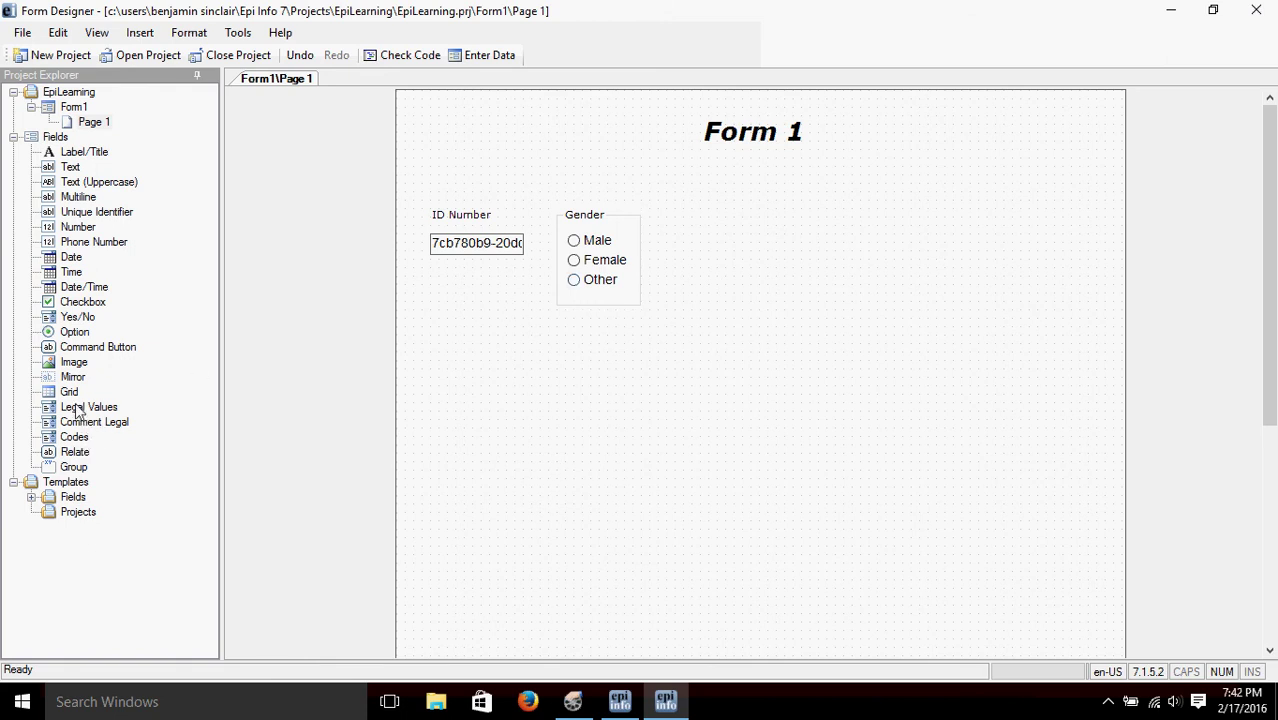
Add a required Legal Values field with prompt 'Education' and open its data source setup
left_click_drag(88, 412, 749, 231)
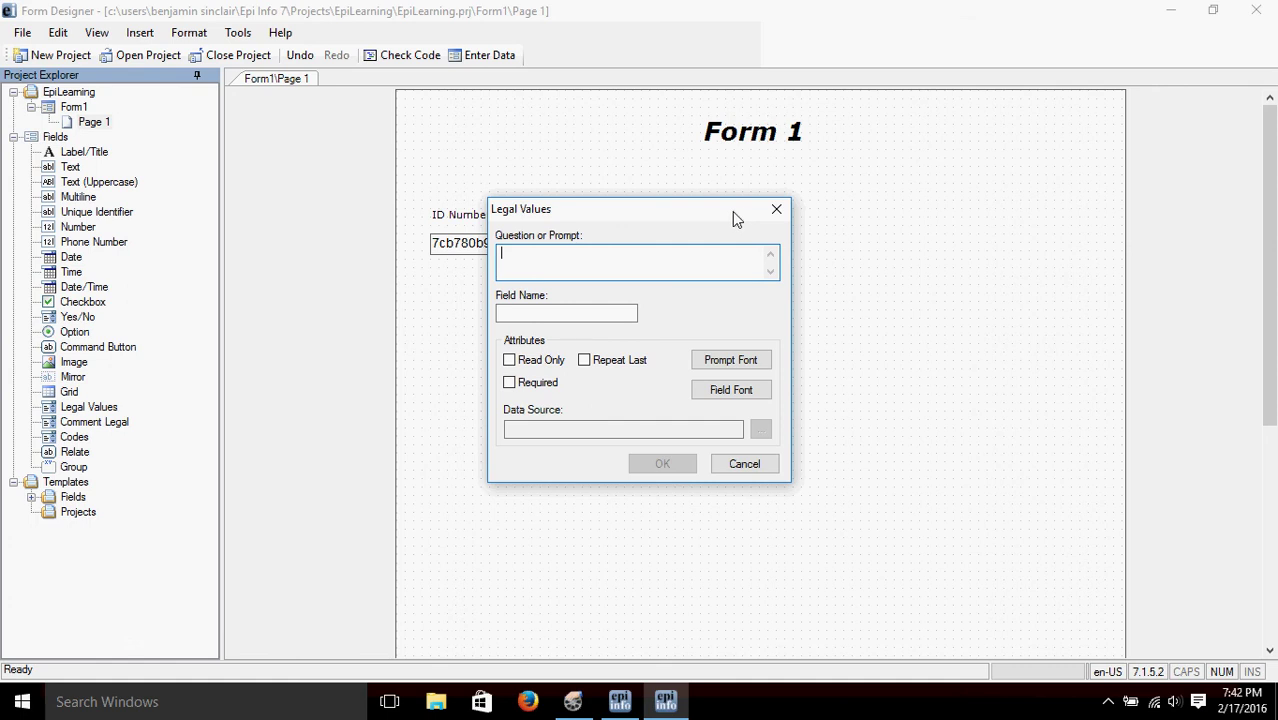
type("Education")
left_click(627, 313)
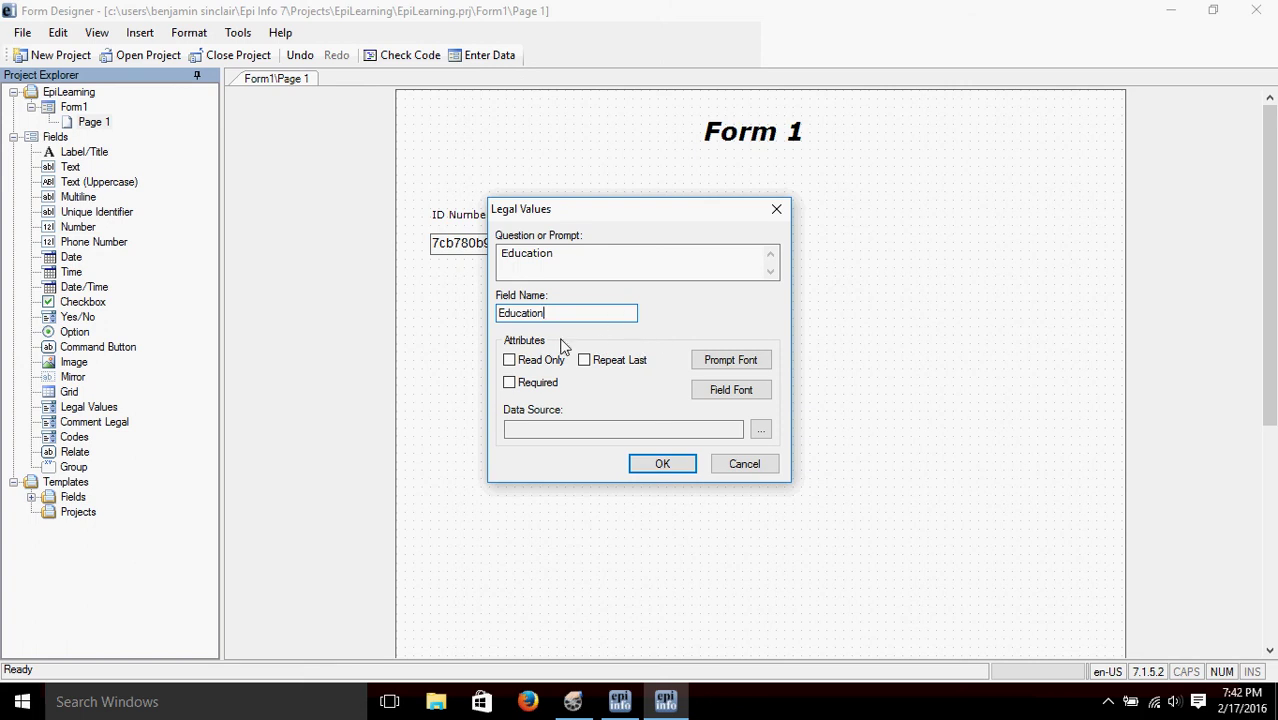
left_click(509, 383)
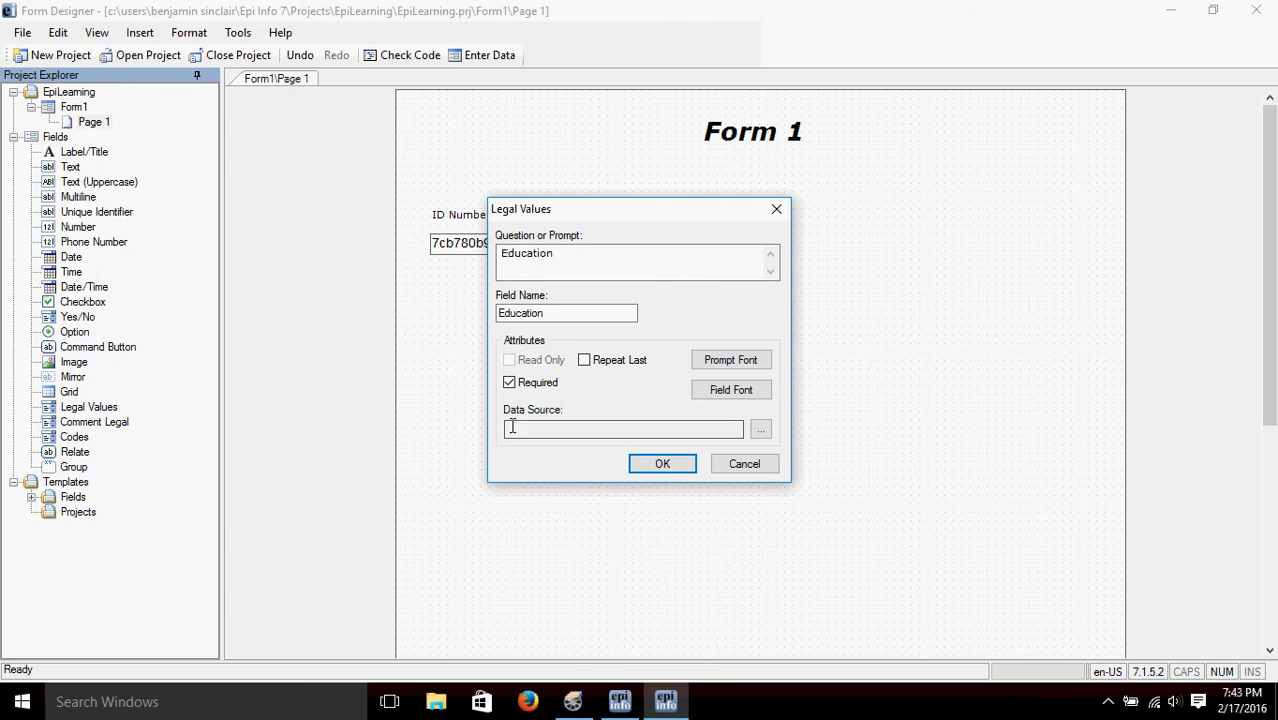
left_click(761, 430)
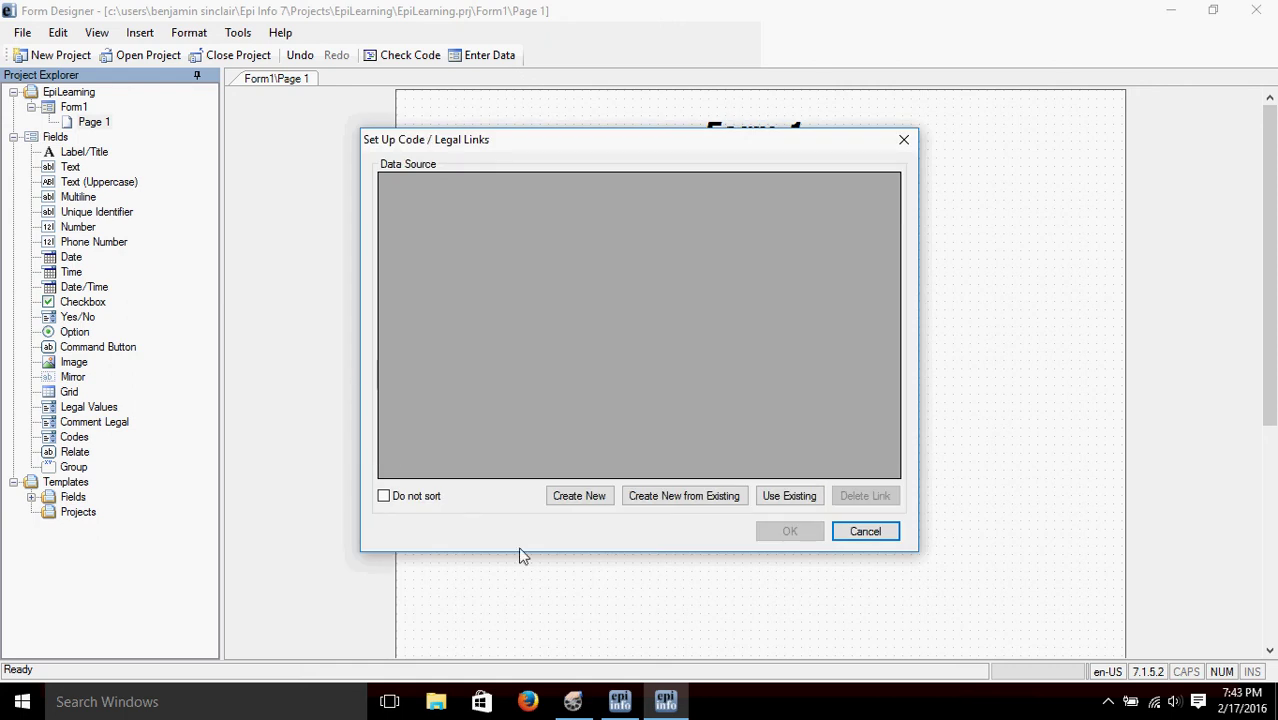
Create a new value list: High School, Some College, 4 Year Degree, Graduate or Professional Degree, unsorted
left_click(577, 498)
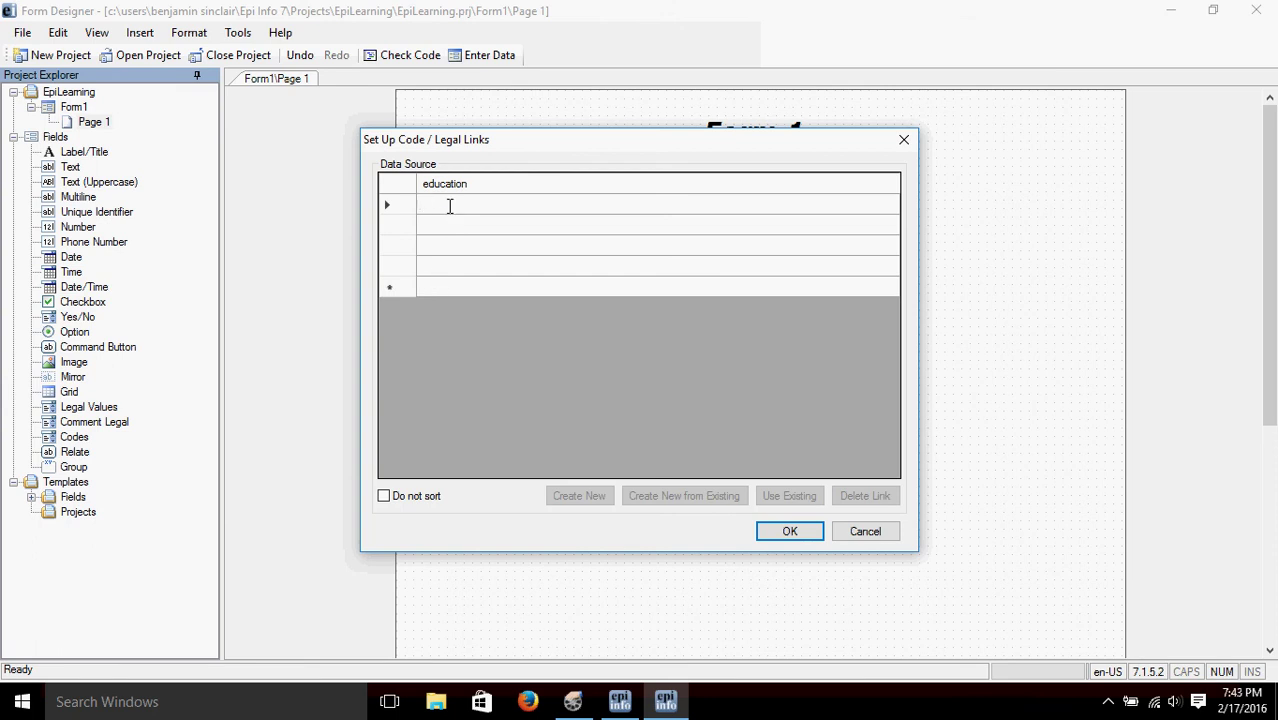
type("High School")
key("Return")
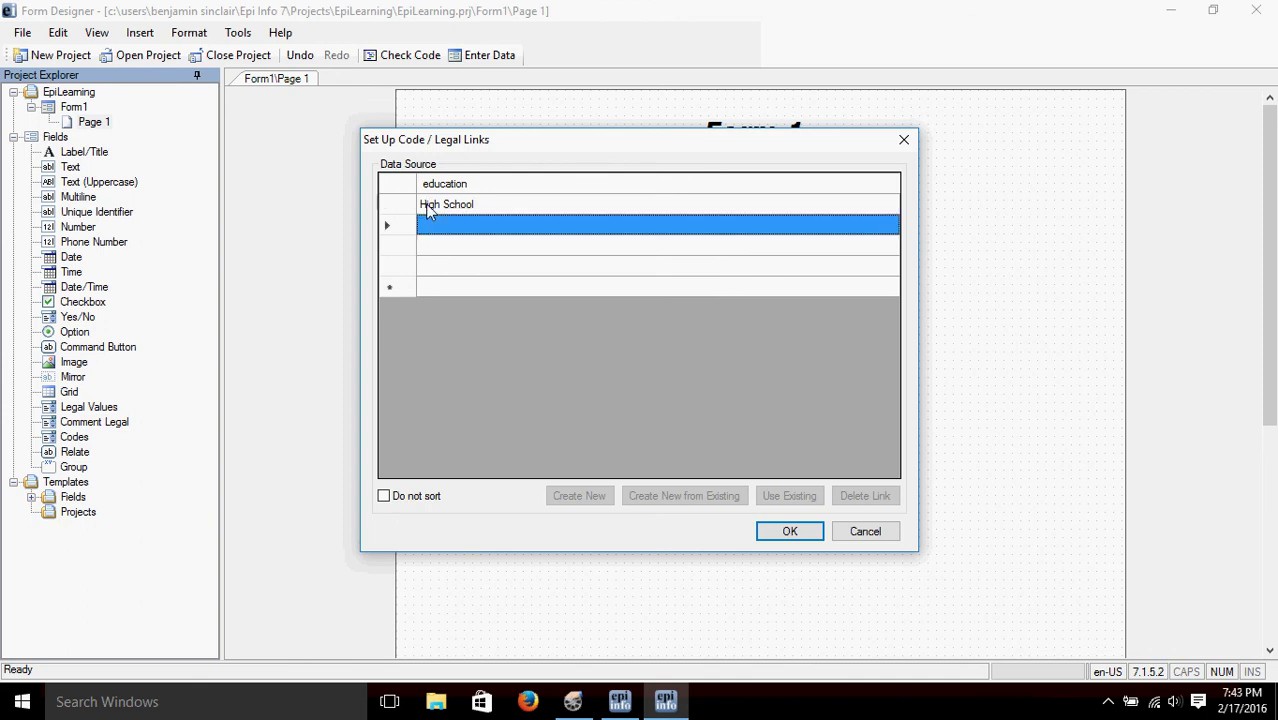
type("Some ")
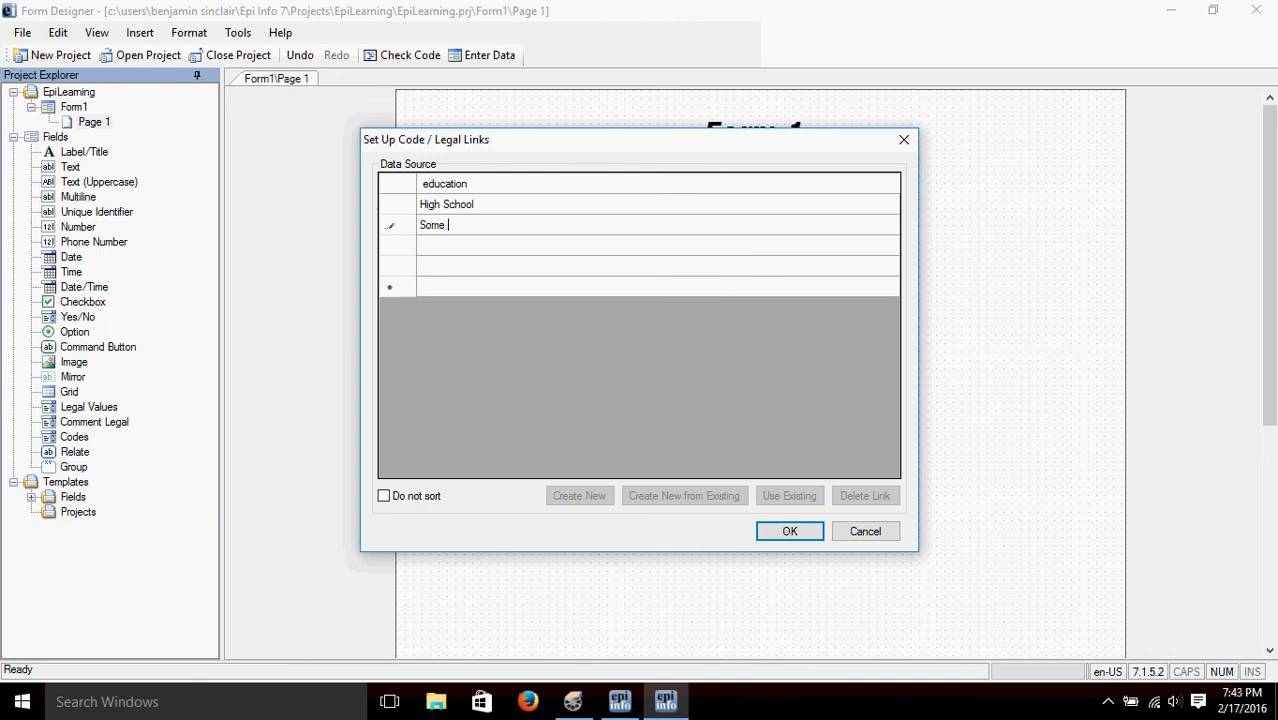
type("College")
key("Return")
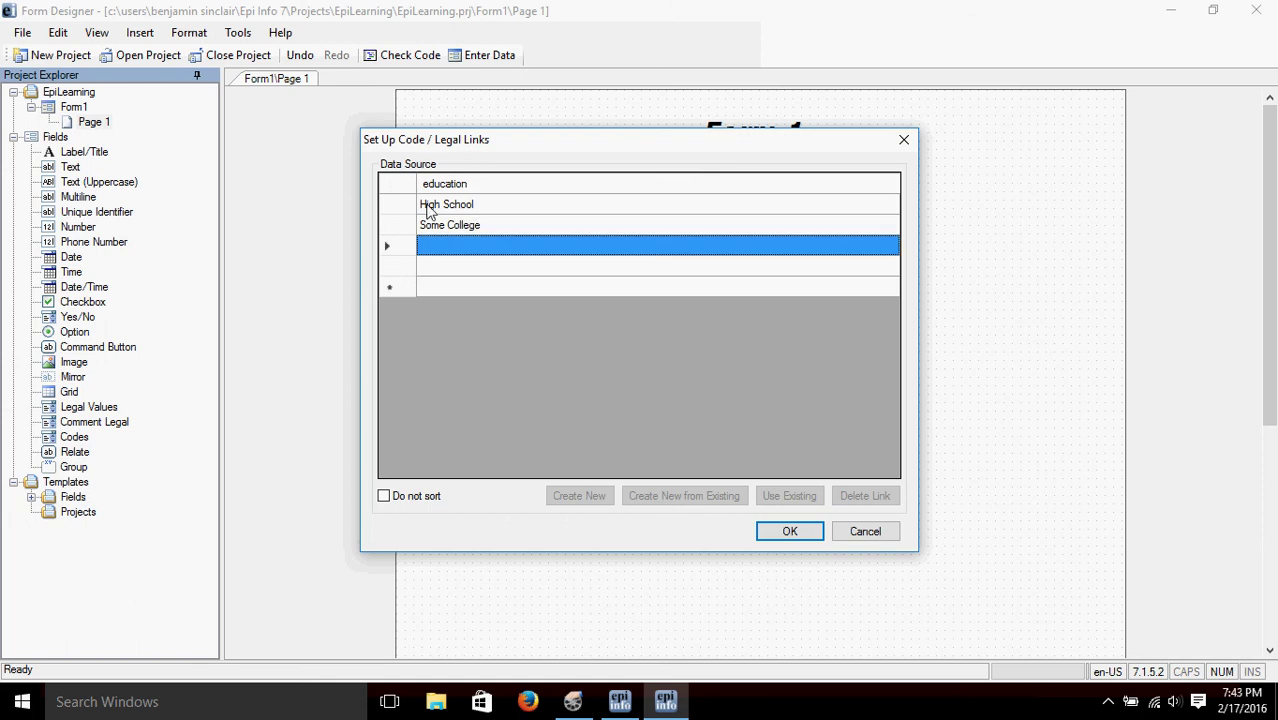
type("4 Year Degree")
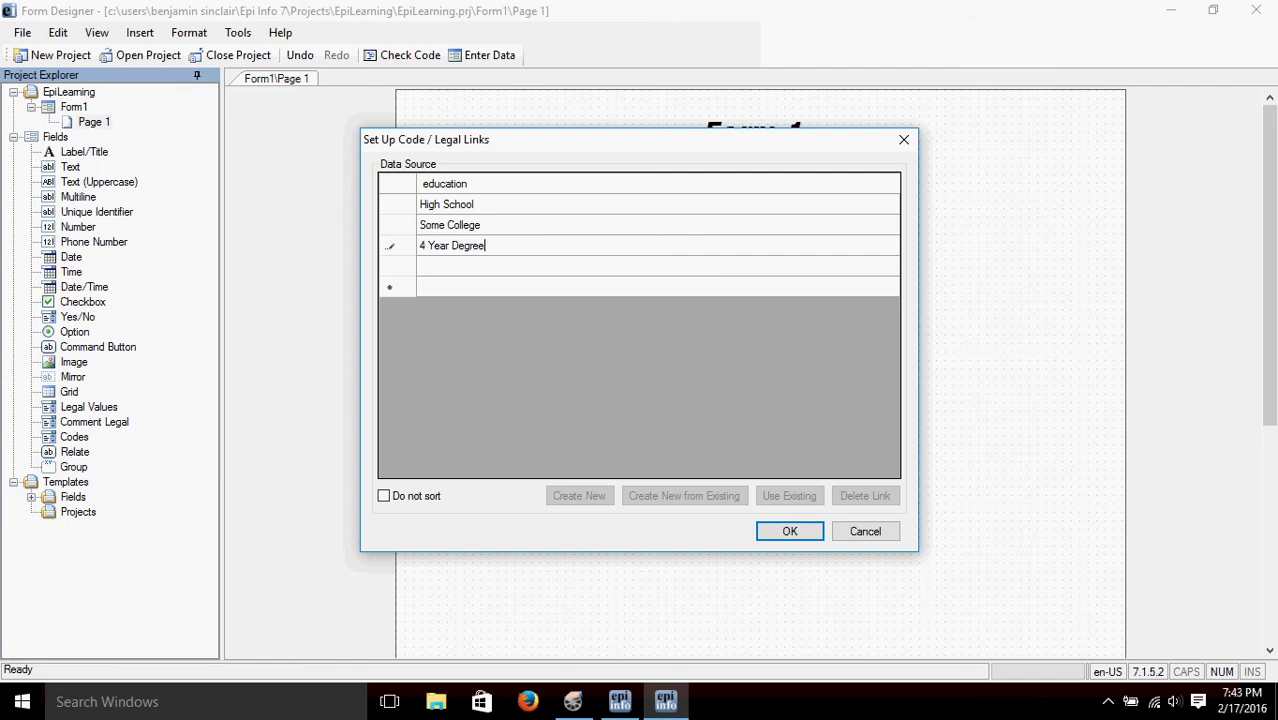
key("Return")
type("Graduate or Profes")
key("BackSpace")
key("BackSpace")
key("BackSpace")
type("fessional ")
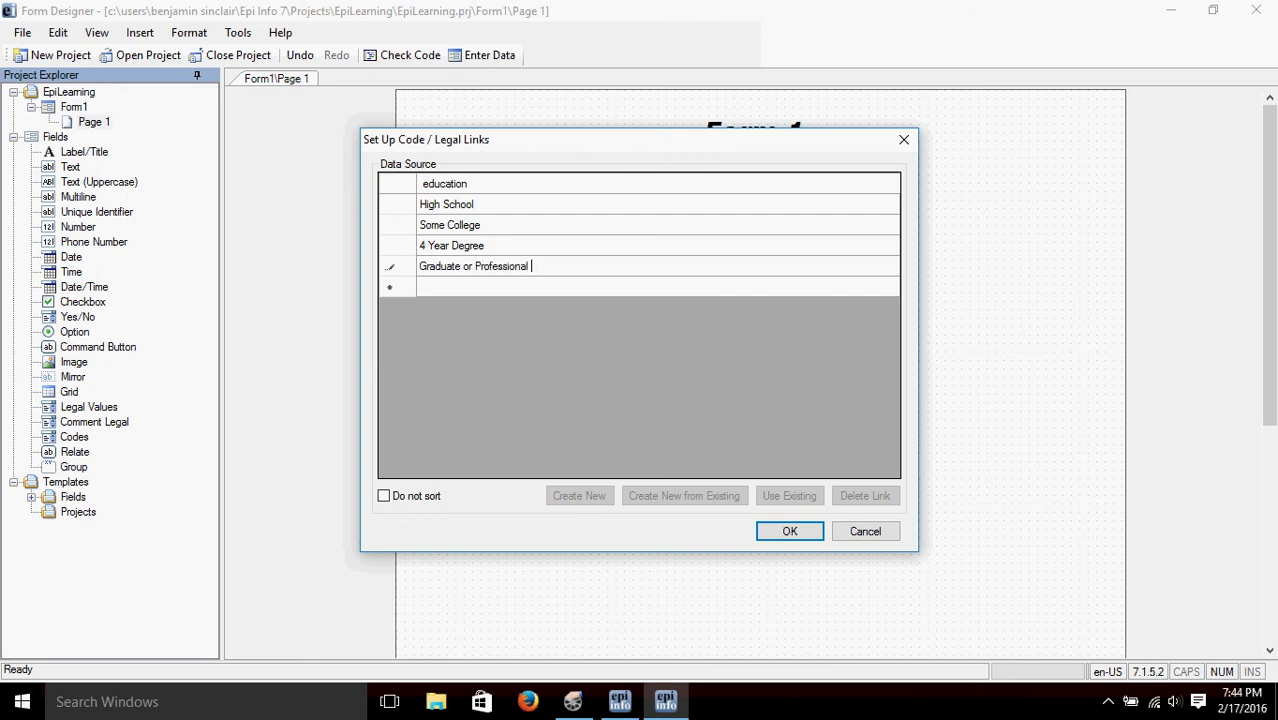
type("Degree")
left_click(385, 498)
left_click(384, 497)
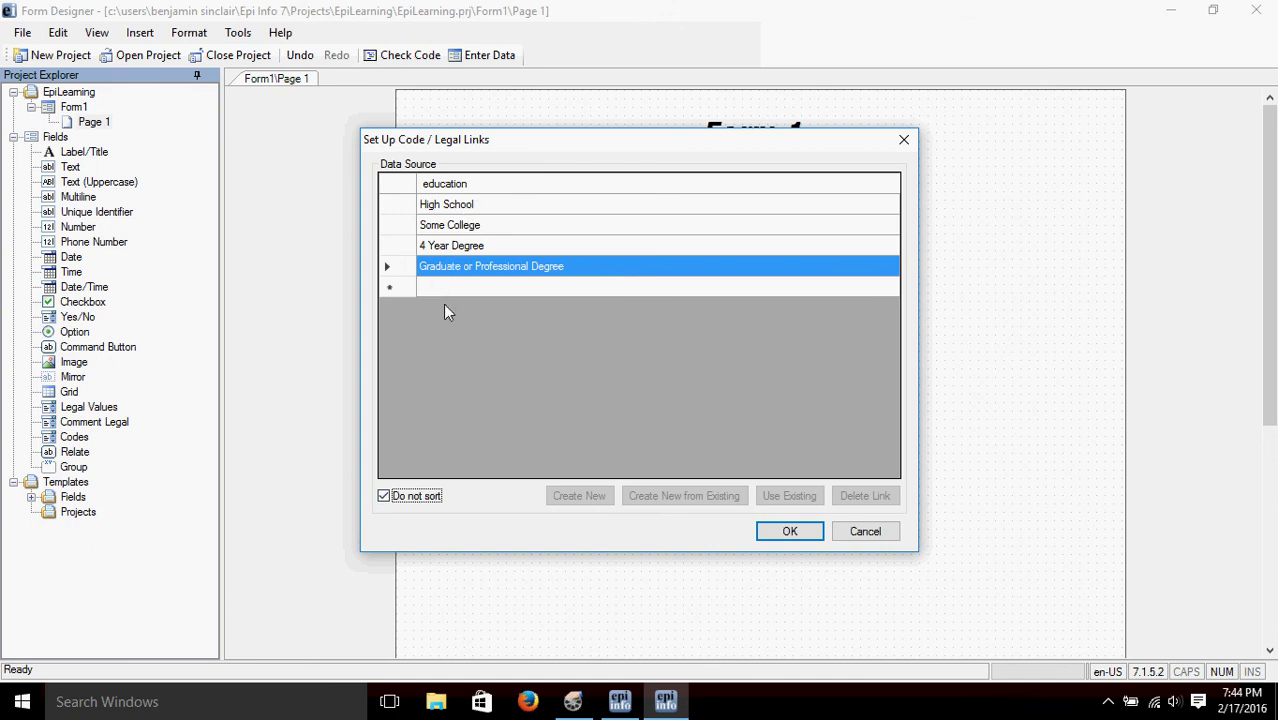
left_click(810, 533)
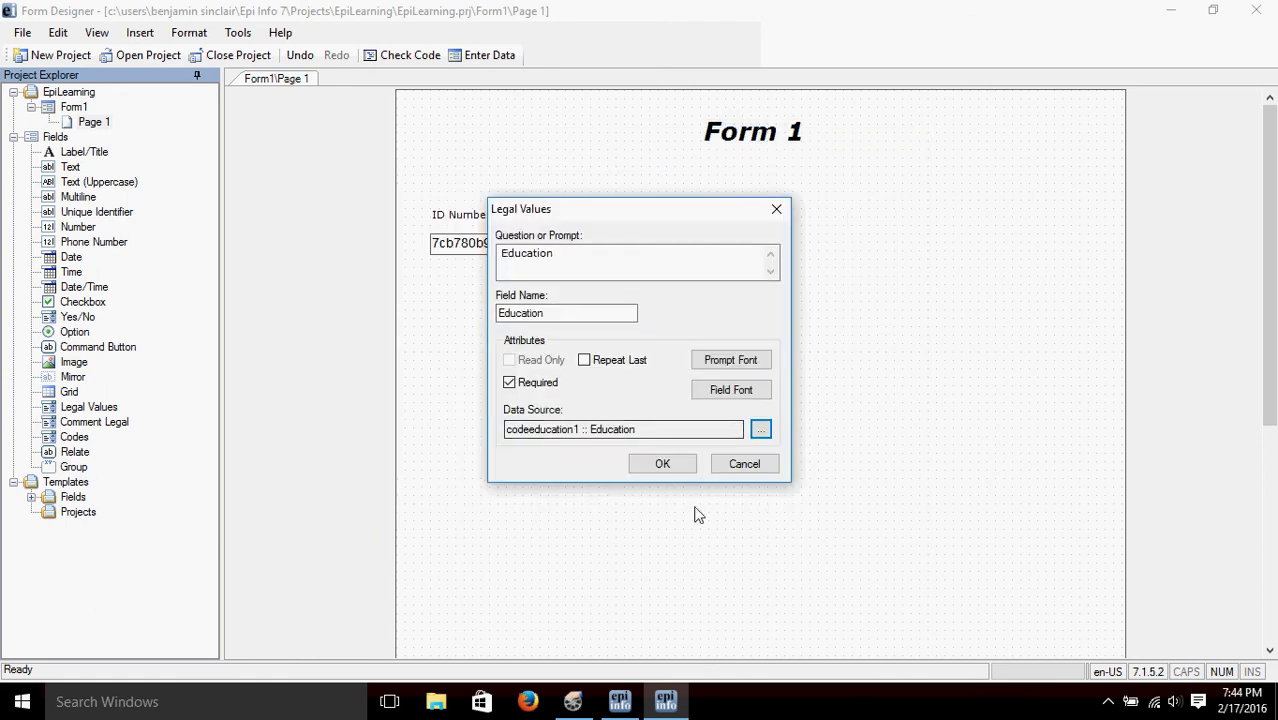
Confirm the Education field, then test its dropdown by choosing Some College
left_click(676, 465)
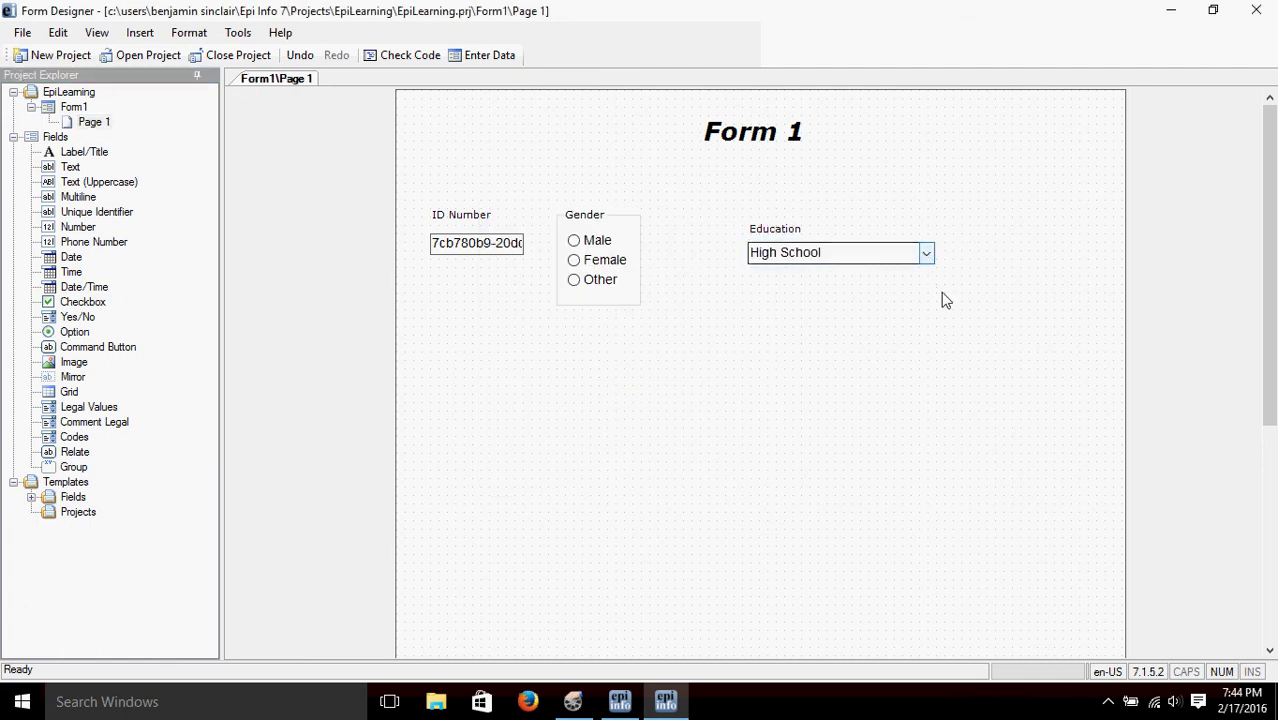
left_click(927, 253)
left_click(928, 254)
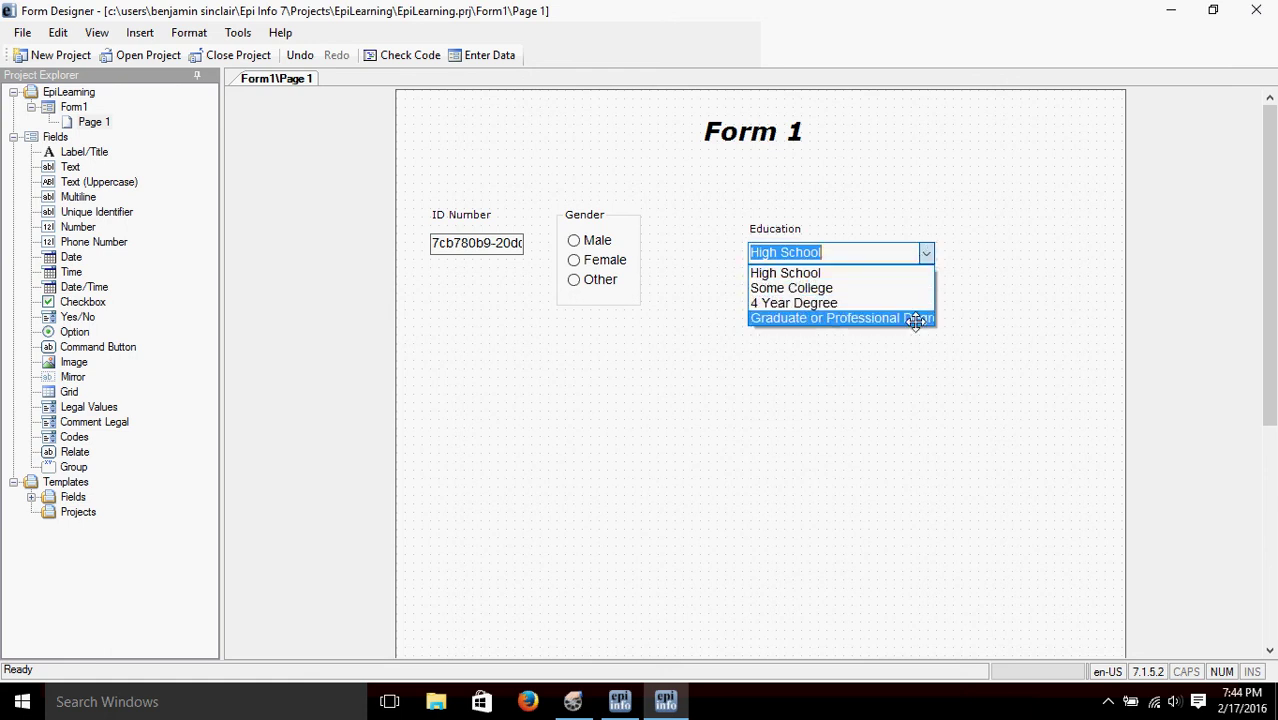
left_click(918, 287)
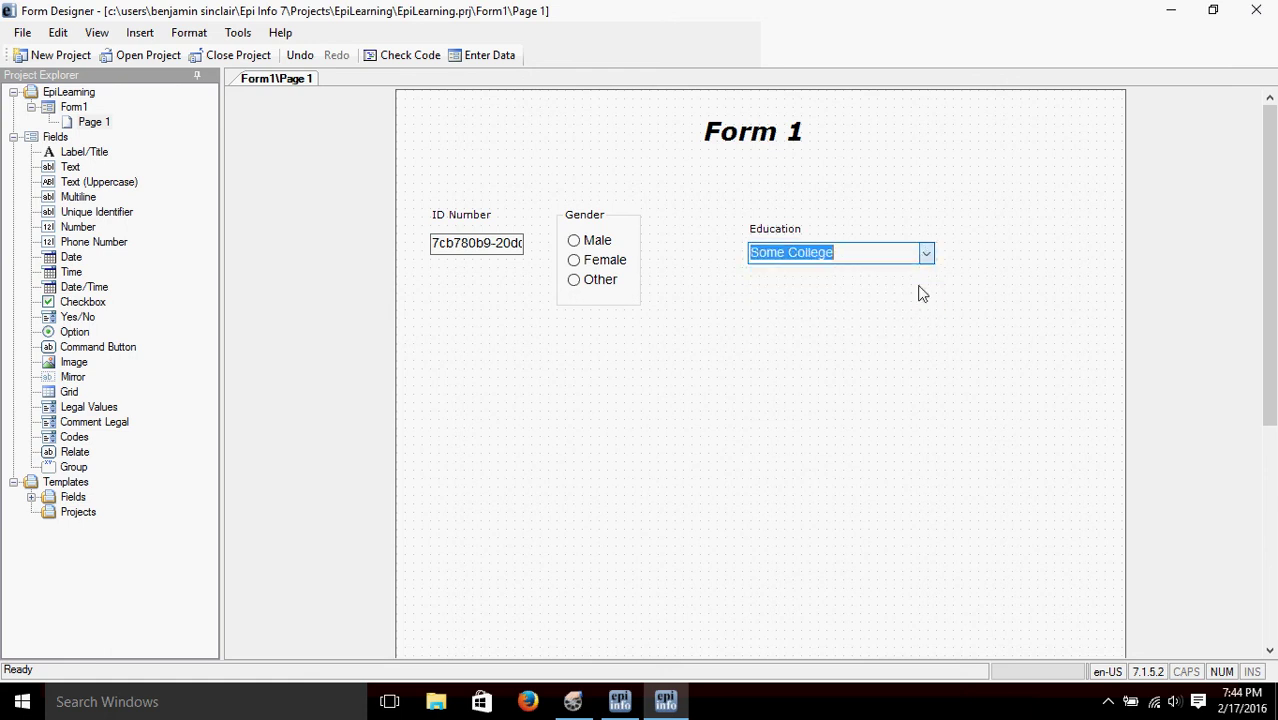